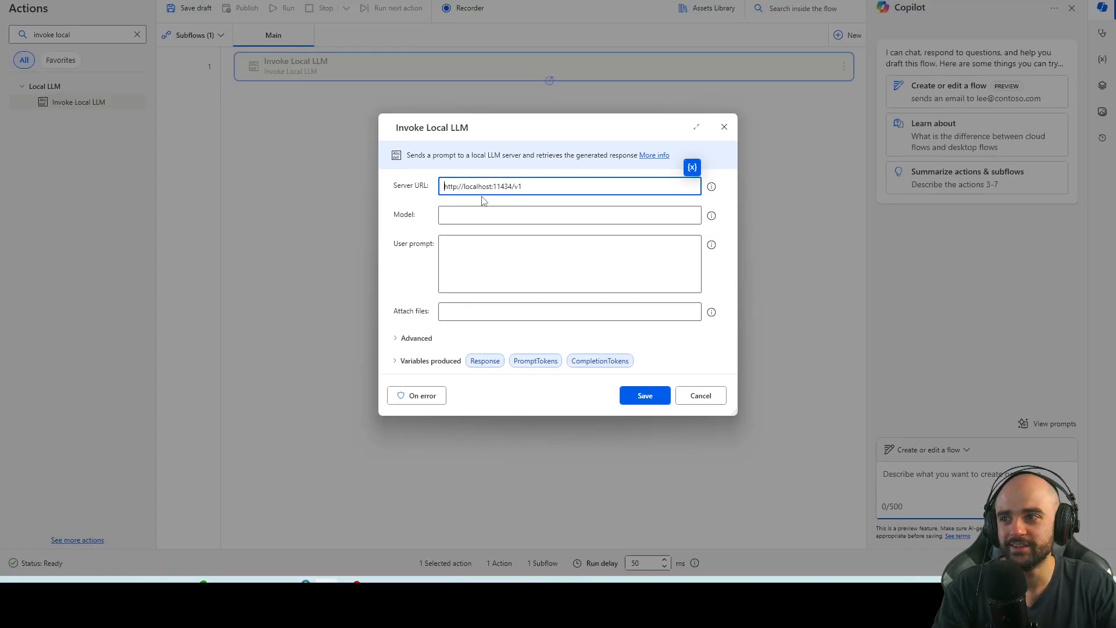
Step: Switch from the Invoke Local LLM dialog to Command Prompt and run "foundry local" to view the CLI usage
drag(534, 149, 469, 149)
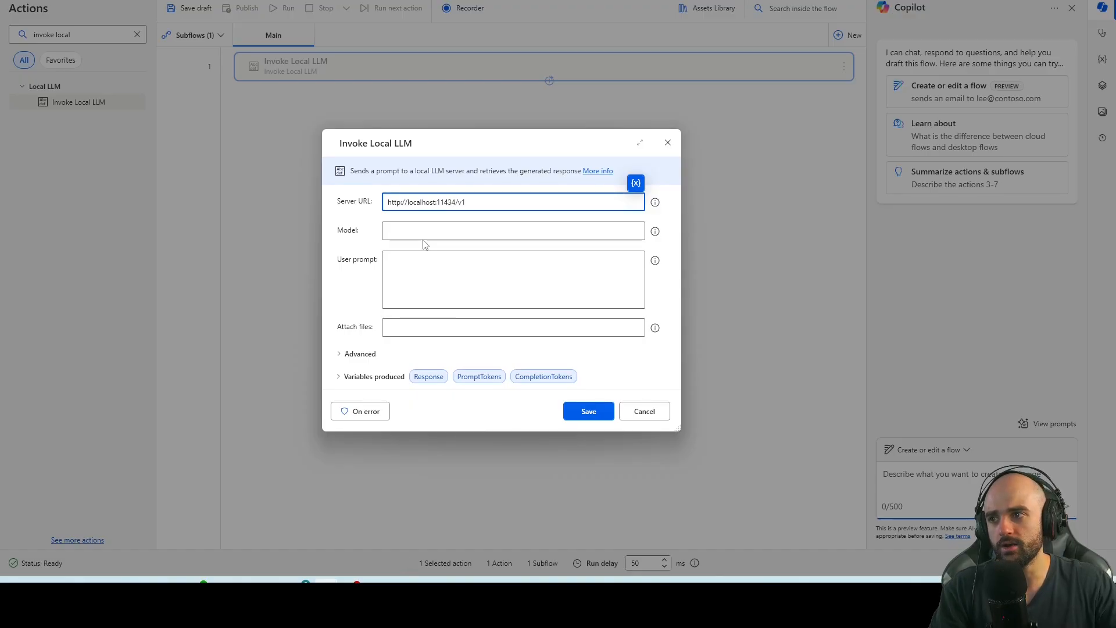
click(377, 590)
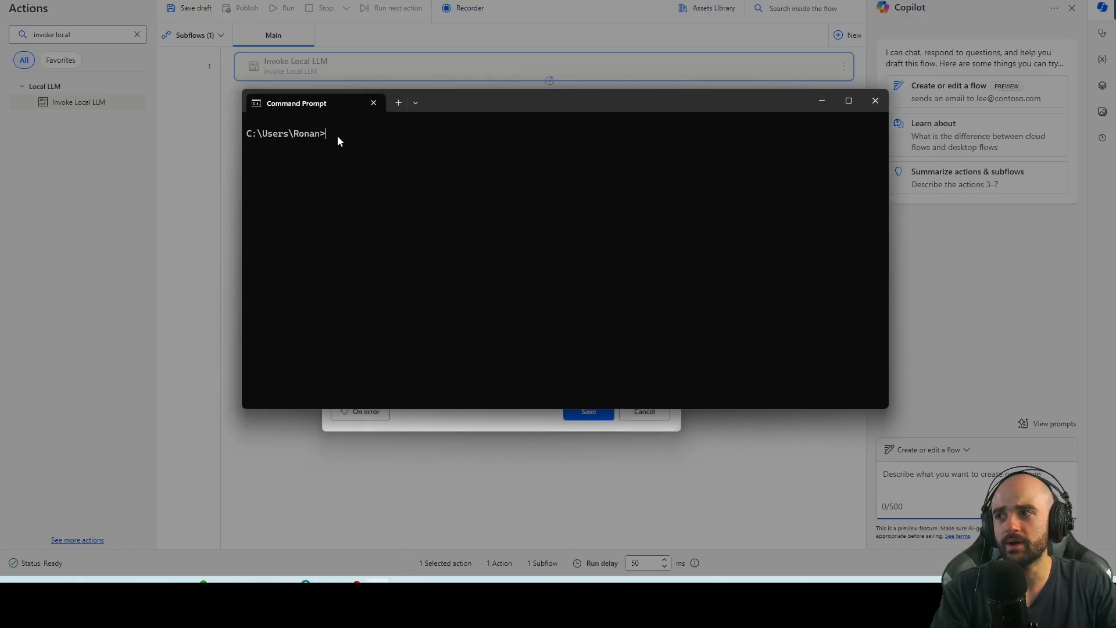
text(foundry local)
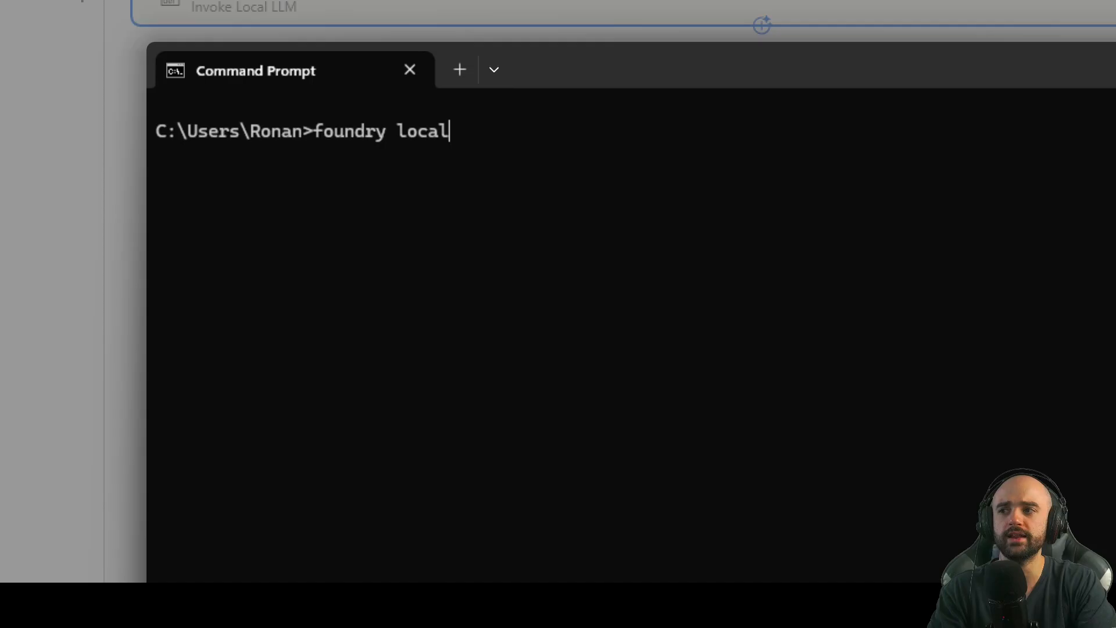
key(Return)
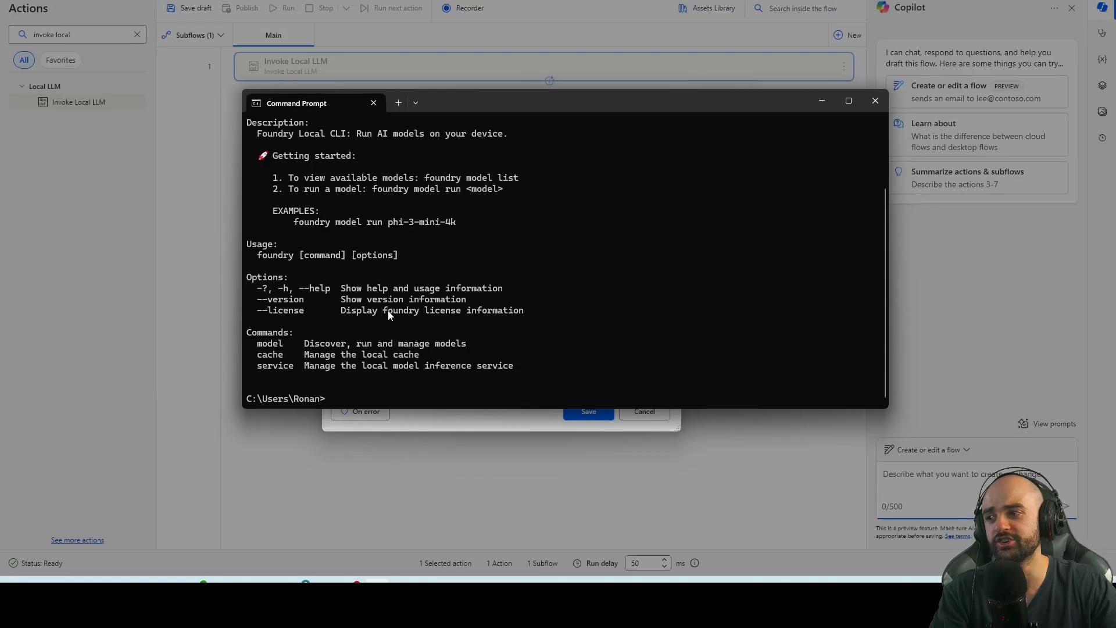
Step: Run the qwen2.5-0.5b model with "foundry model run qwen2.5-0.5b", copying the model name before executing the command
text(foundry mo)
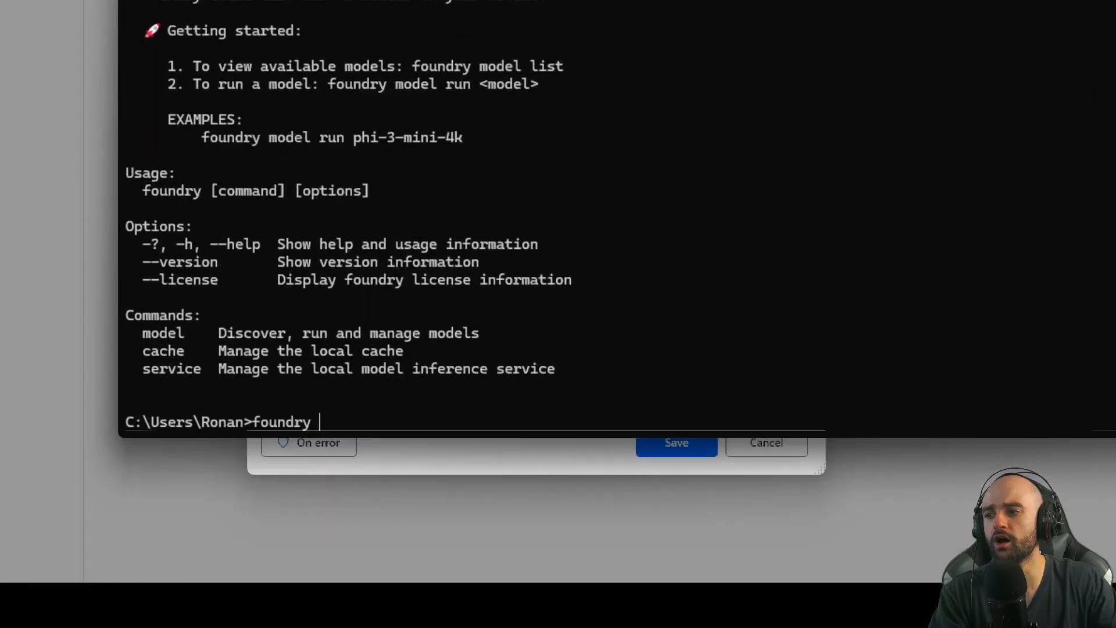
text(del qwen2.5-0.5b)
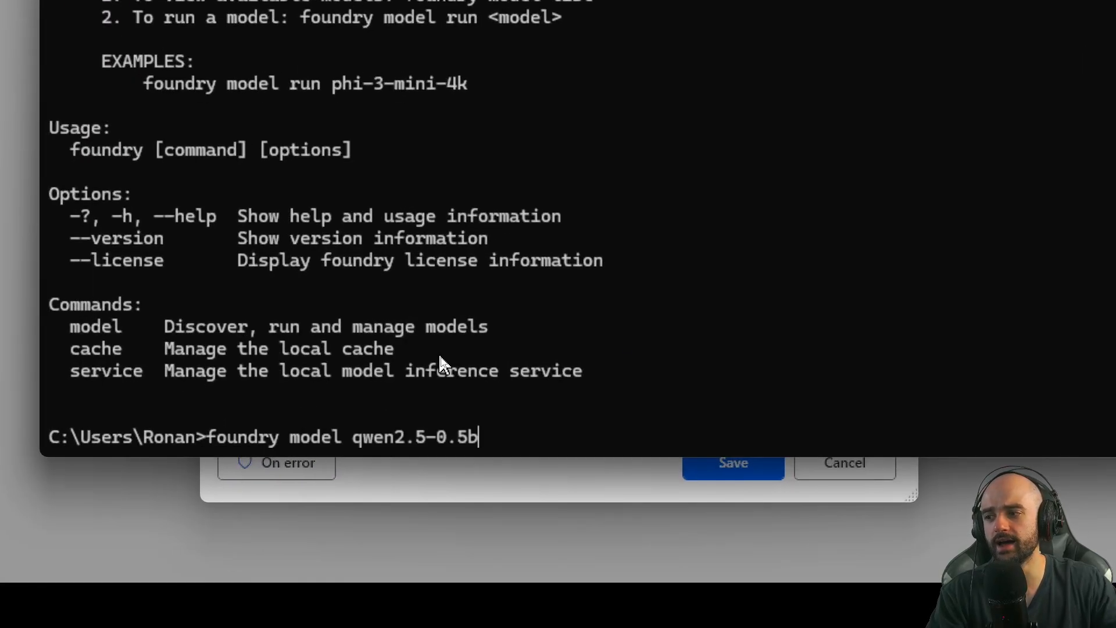
key(ctrl+Left)
text(run)
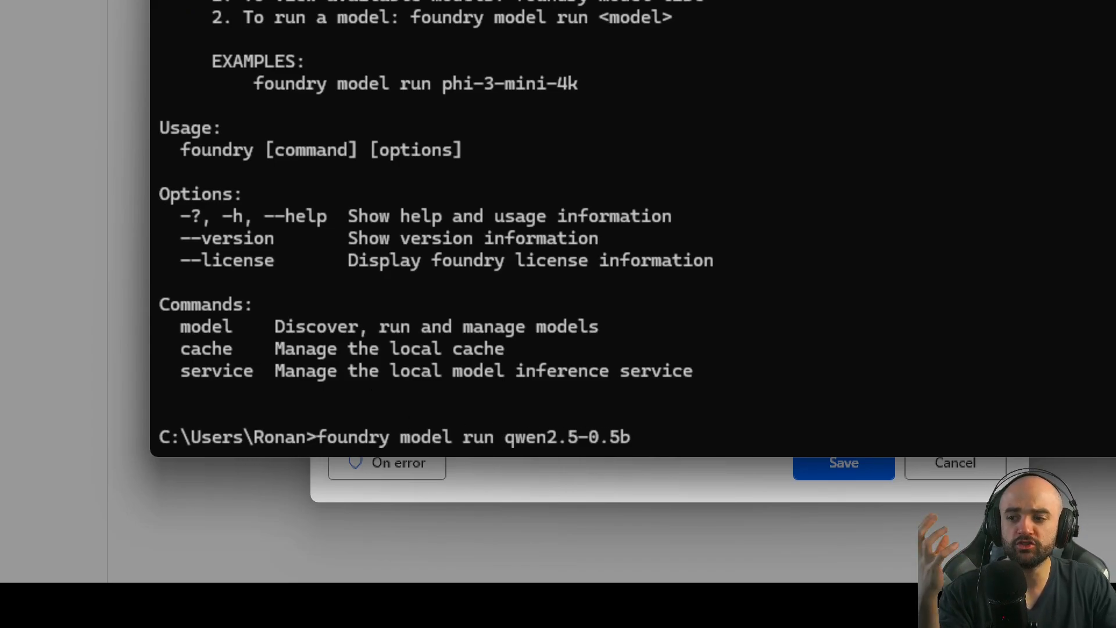
drag(505, 437, 640, 451)
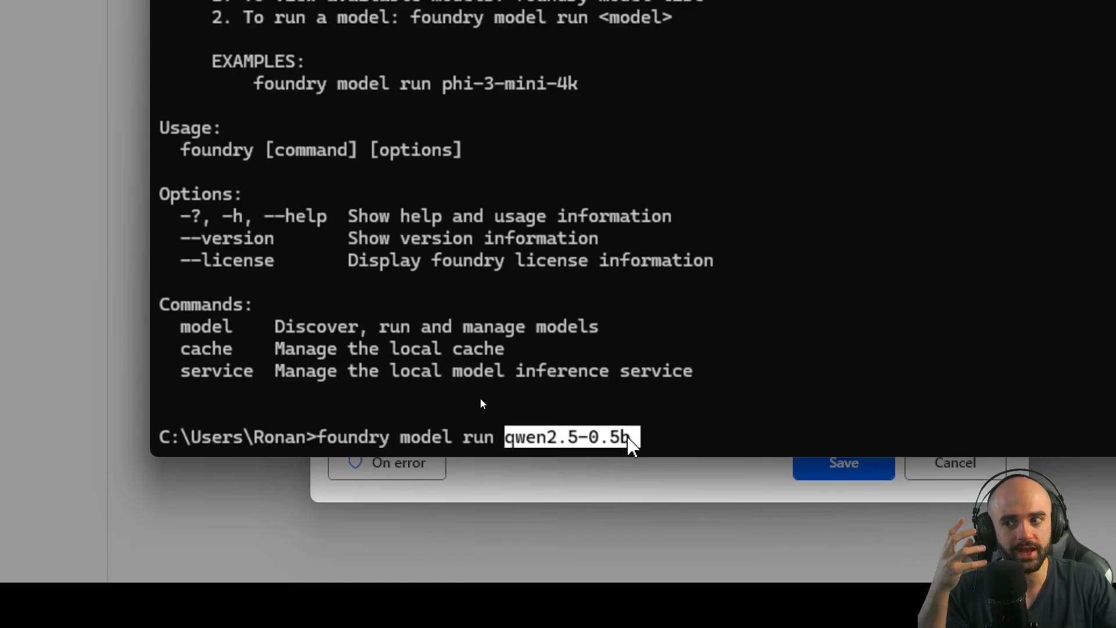
key(ctrl+c)
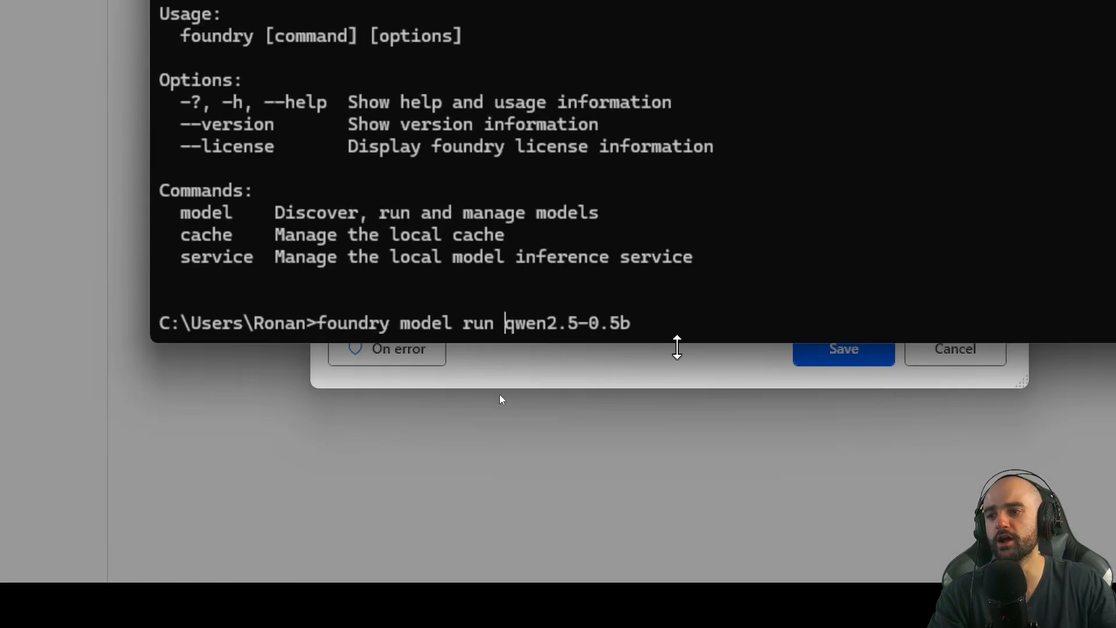
drag(642, 440, 559, 442)
drag(559, 334, 505, 329)
key(ctrl+c)
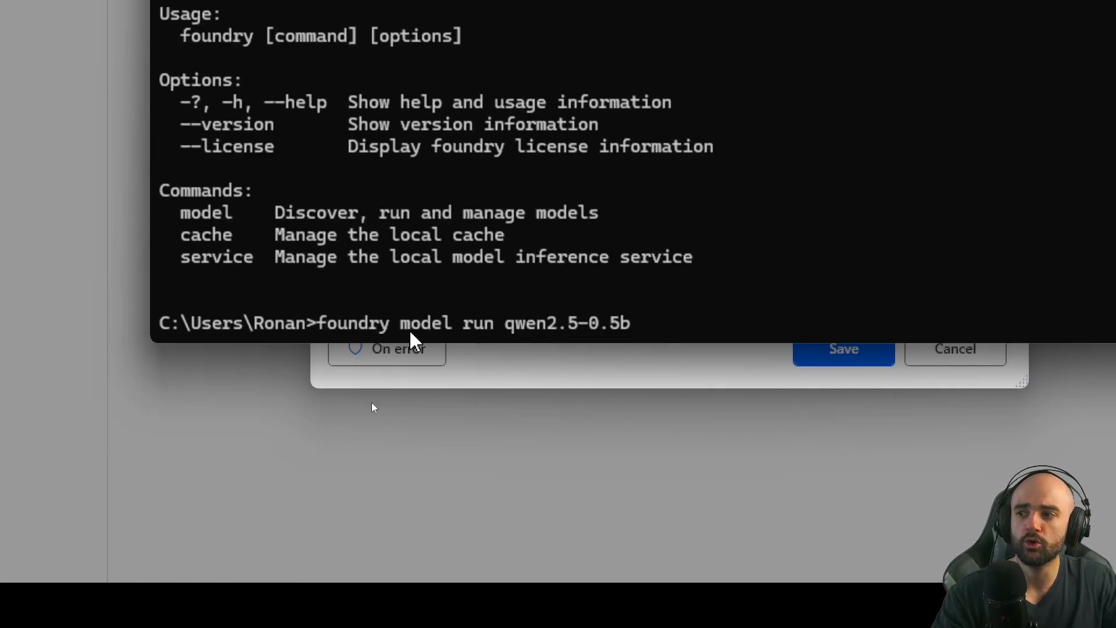
key(Return)
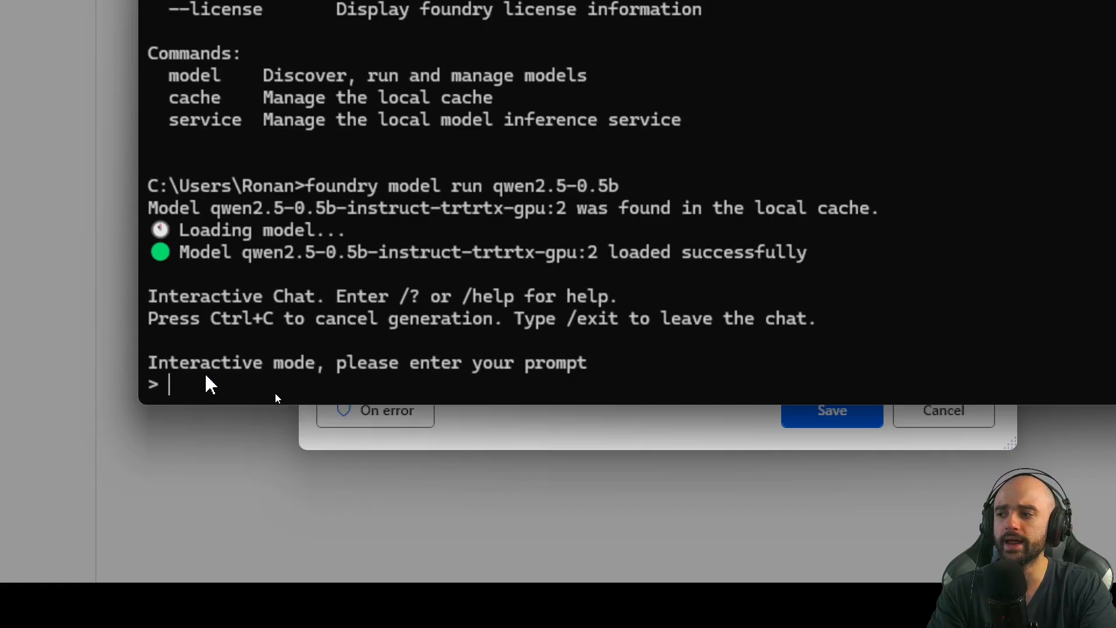
Step: Send the test prompt "1 + 3 ?" to the loaded model and leave the interactive chat
text(1 + 3 ?)
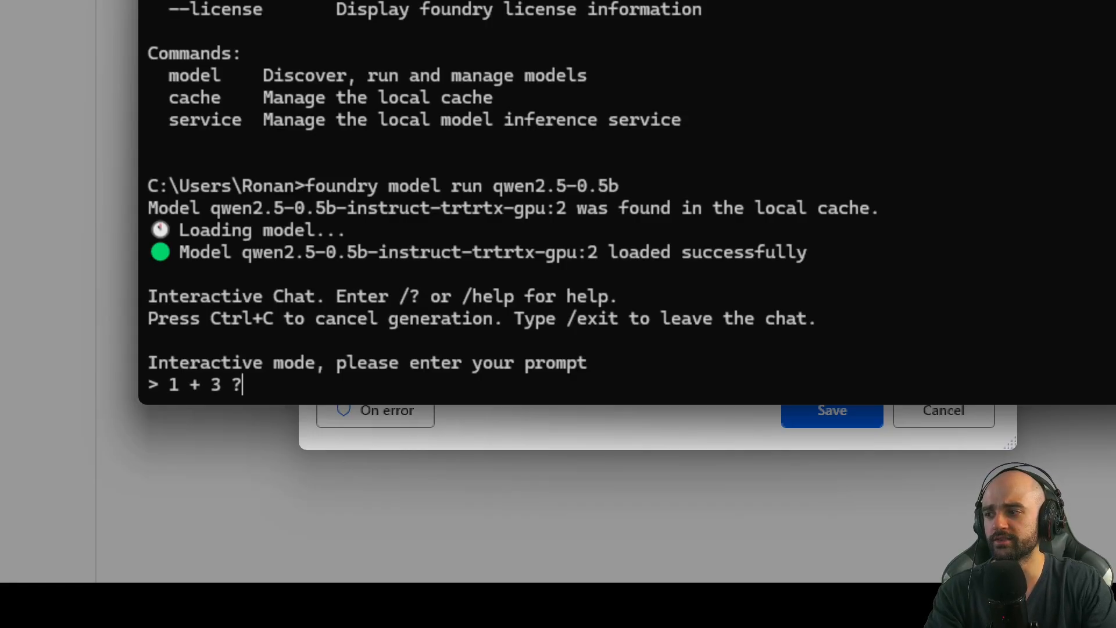
key(Return)
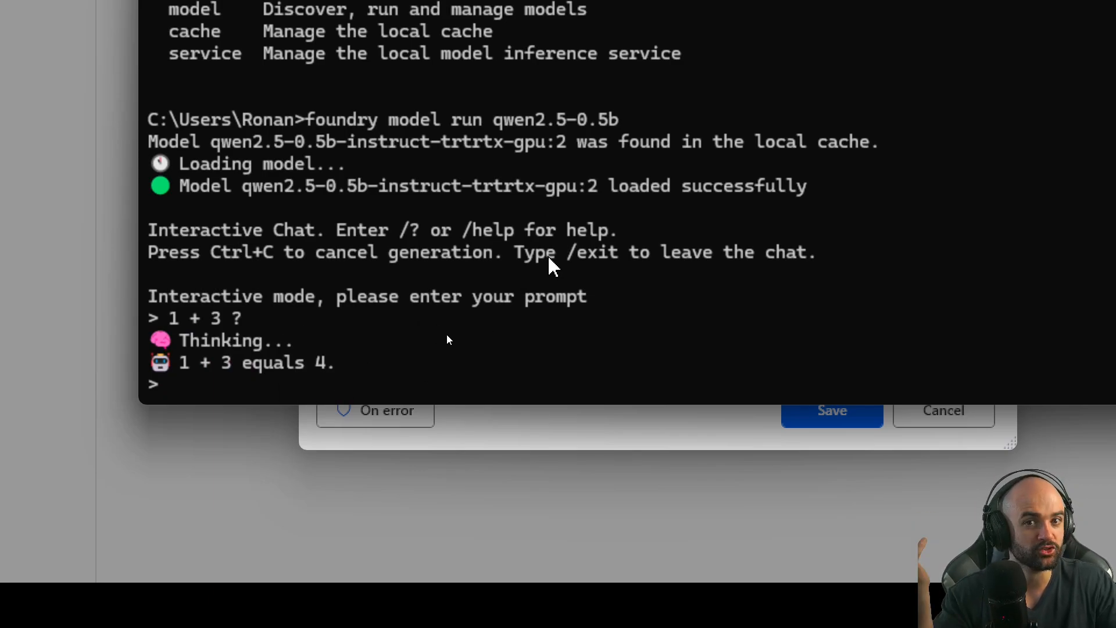
key(ctrl+z)
key(ctrl+x)
key(Return)
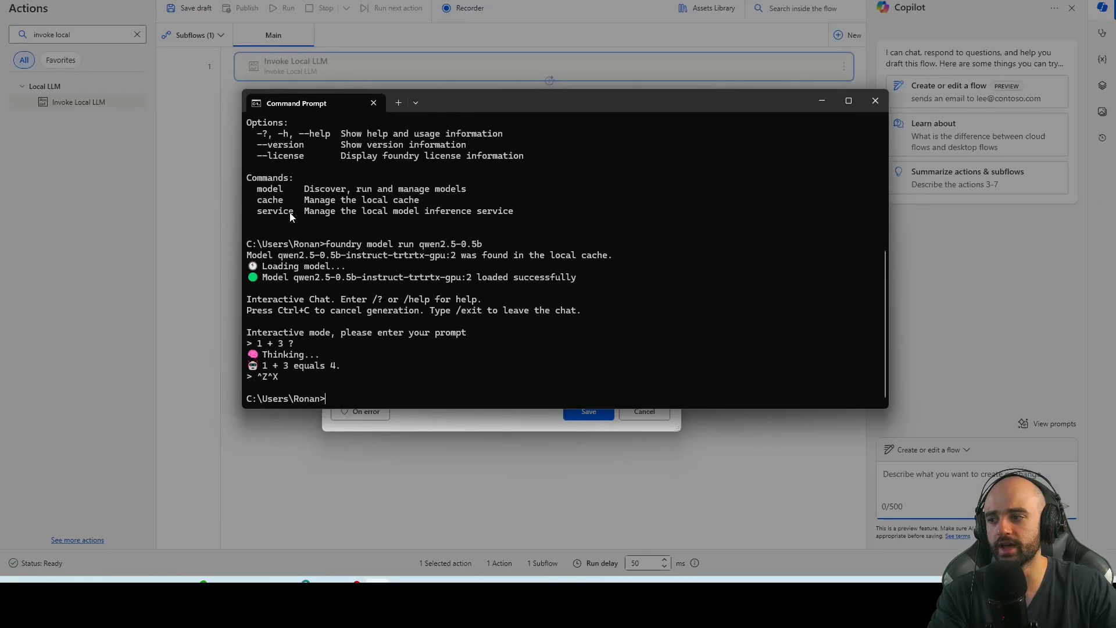
Step: Run "foundry service" to list the commands for managing the local inference service
text(model)
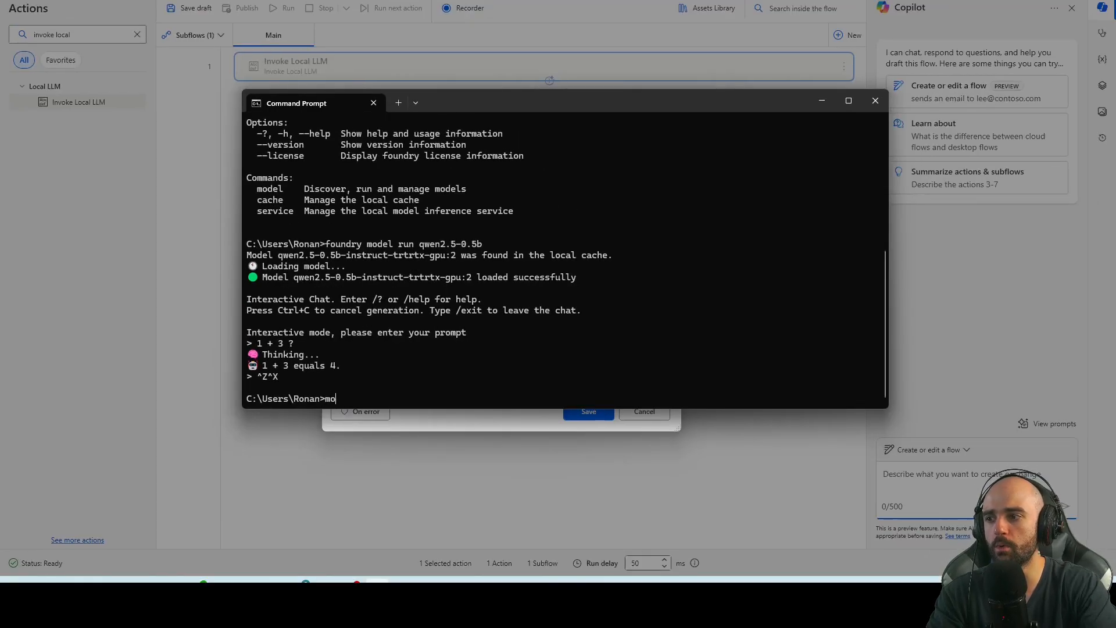
key(BackSpace)
key(BackSpace)
key(BackSpace)
key(BackSpace)
key(BackSpace)
text(foundry serive)
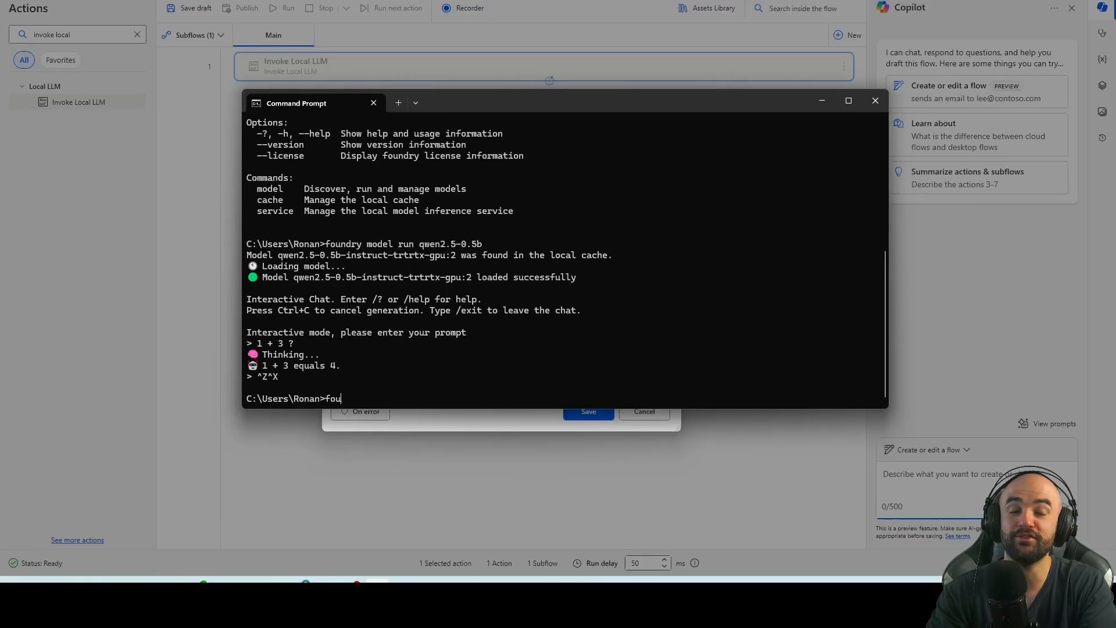
key(BackSpace)
key(BackSpace)
key(BackSpace)
text(vice)
key(Return)
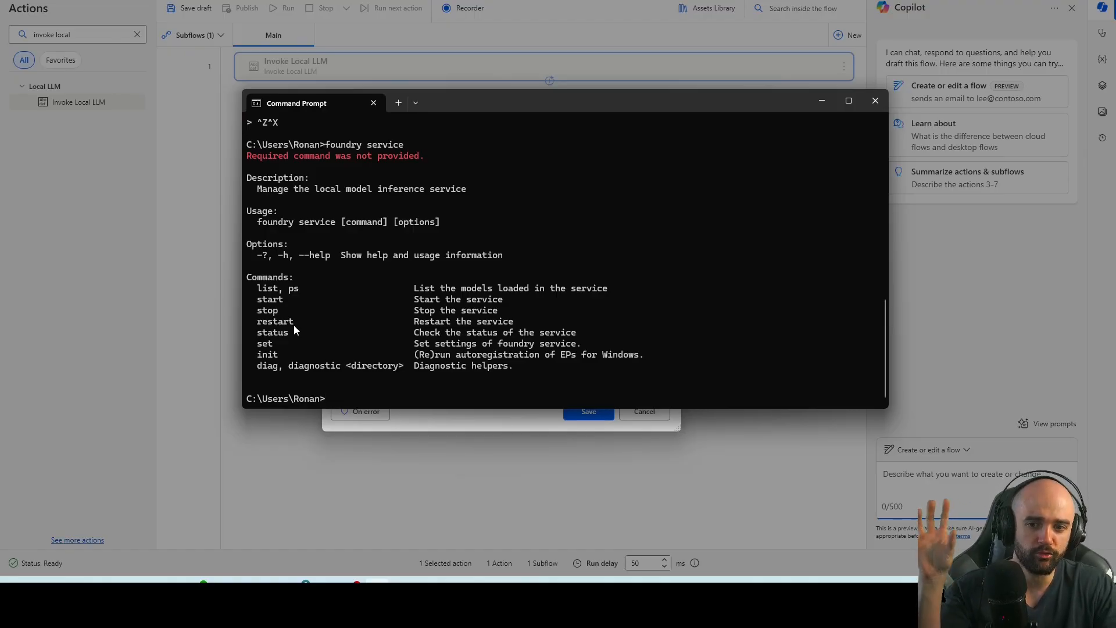
Step: Start the inference service with "foundry service start" and select the service address in the output
key(Up)
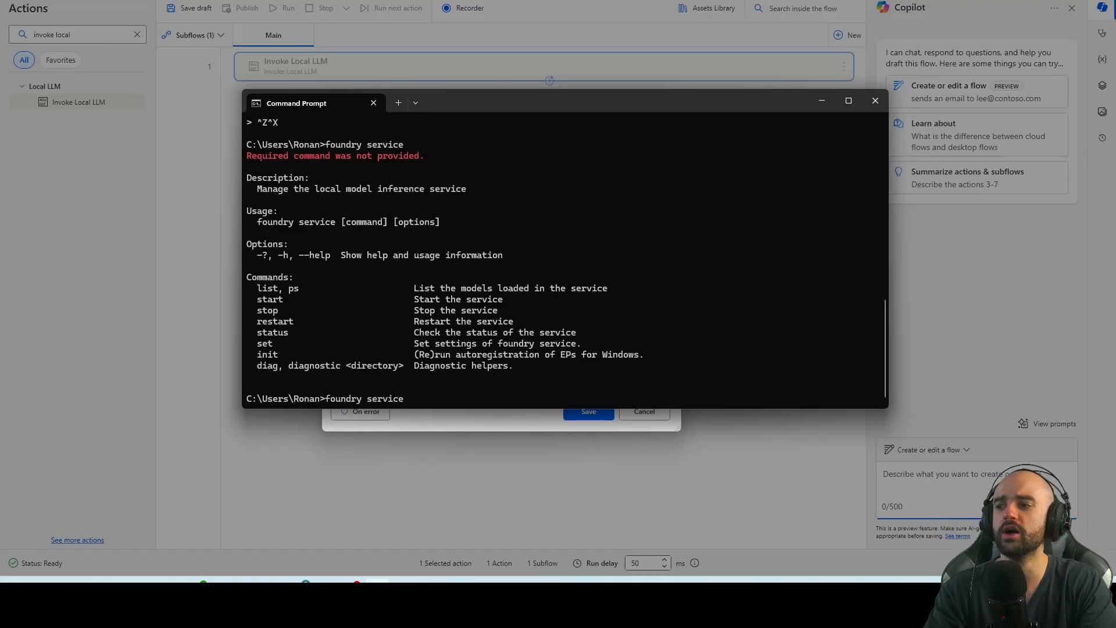
text(start)
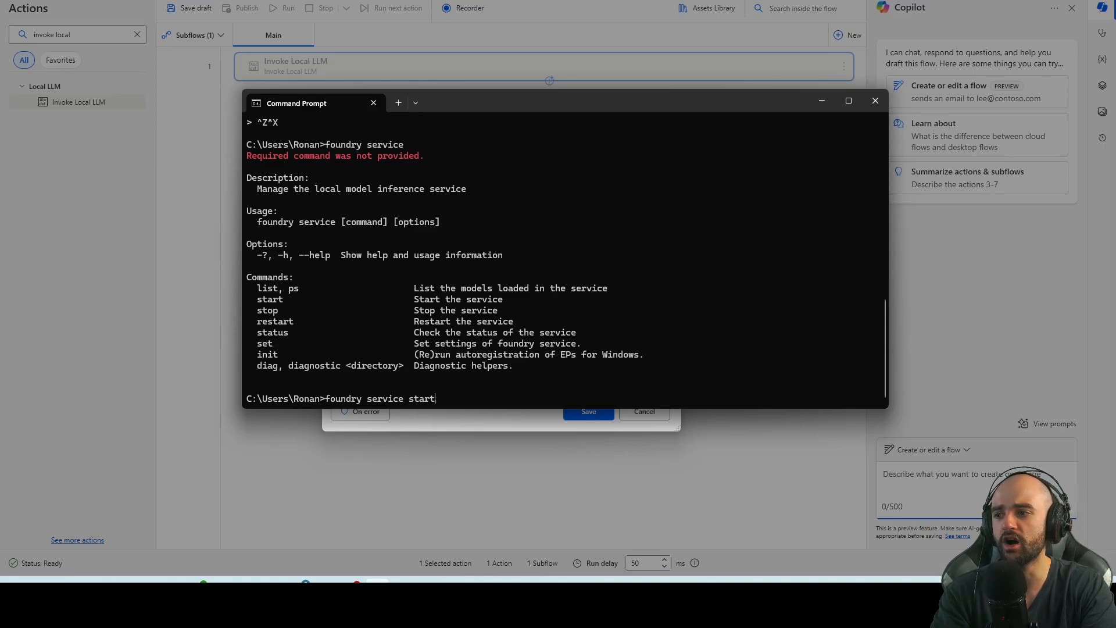
key(Return)
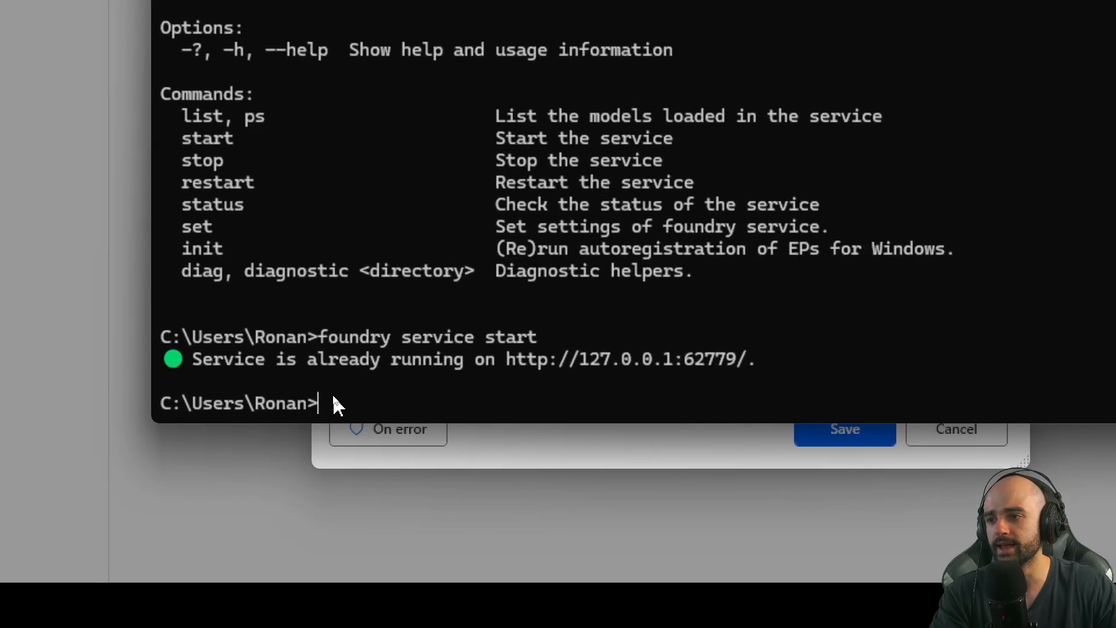
drag(415, 377, 452, 381)
mouse_move(576, 377)
mouse_down()
mouse_move(743, 375)
mouse_move(568, 369)
mouse_up()
click(756, 384)
drag(754, 376, 506, 369)
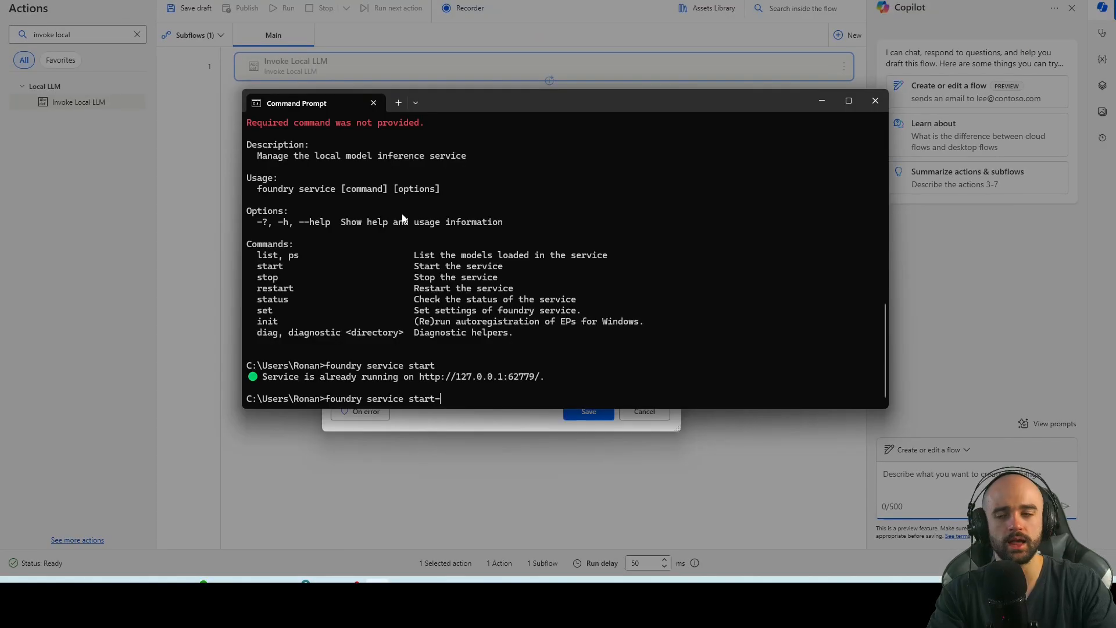
Step: Check the inference service's state and endpoint with "foundry service status"
key(BackSpace)
key(BackSpace)
key(BackSpace)
key(BackSpace)
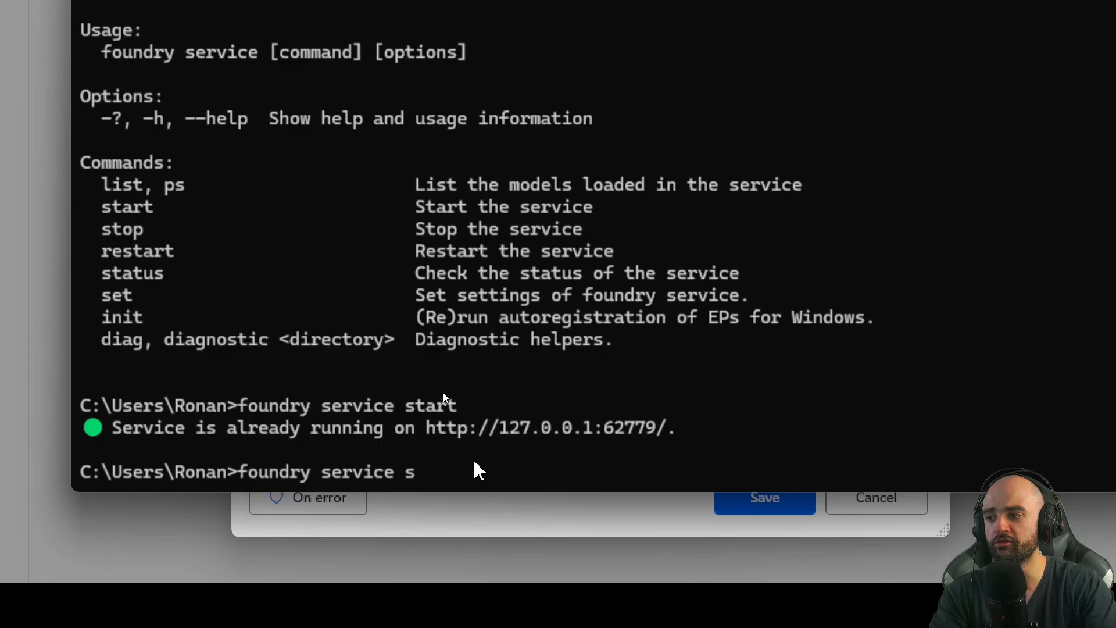
key(BackSpace)
text(status)
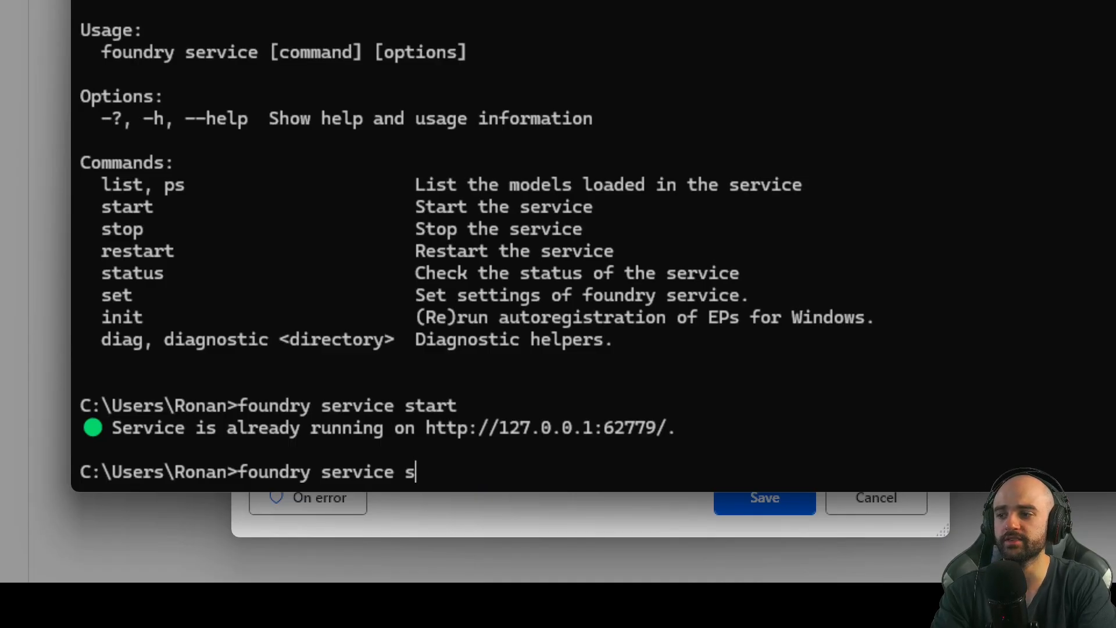
key(Return)
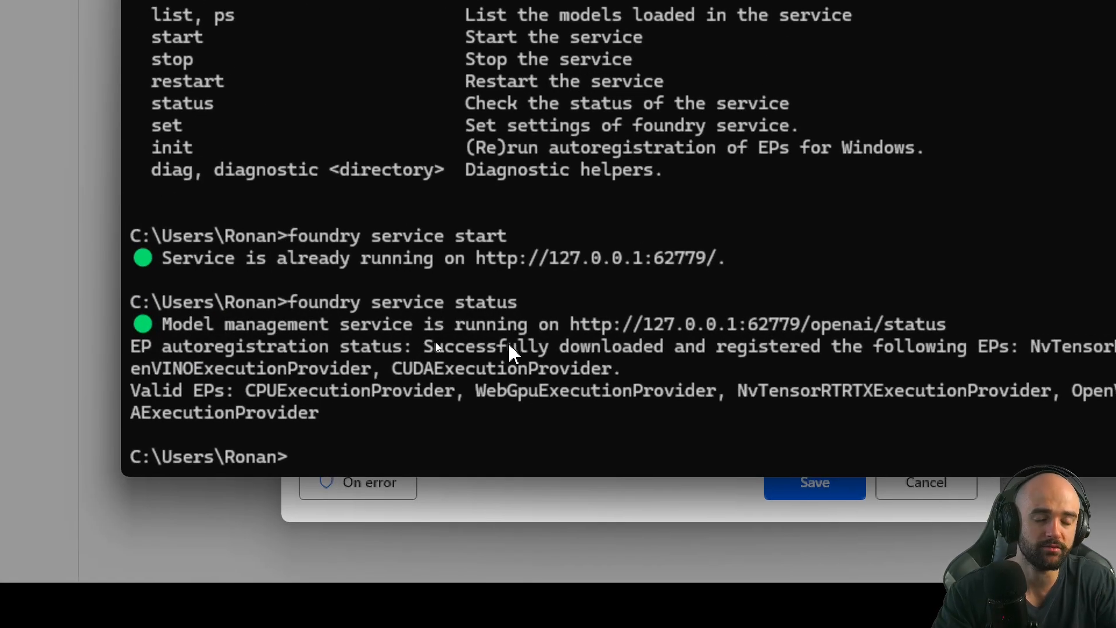
Step: Restart the inference service with "foundry service restart" and copy the service URL from the output
key(Up)
key(BackSpace)
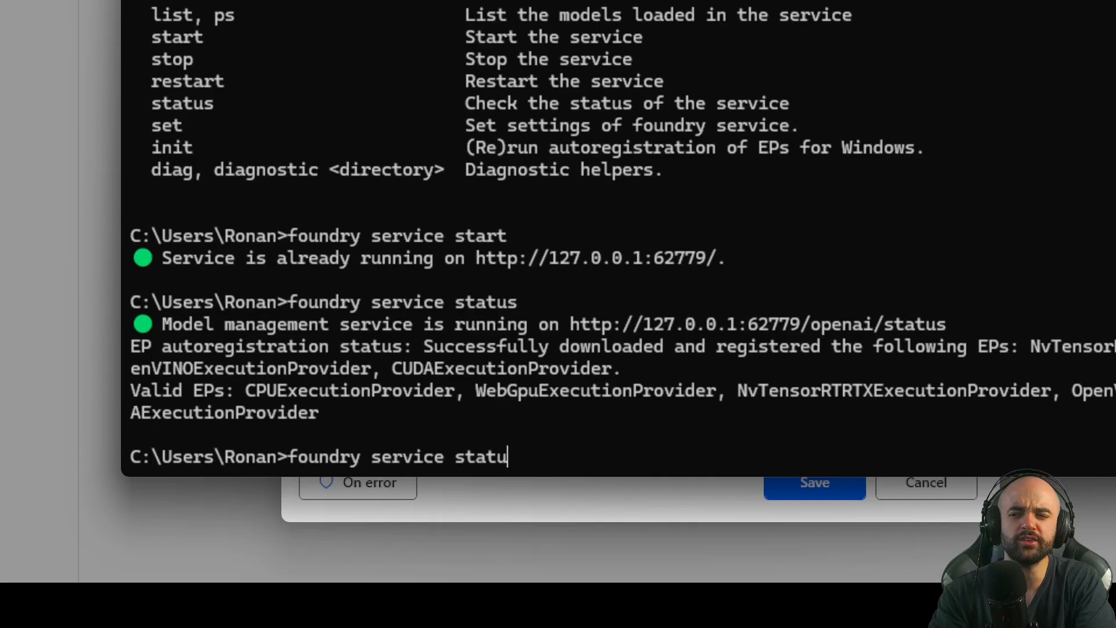
key(BackSpace)
key(BackSpace)
key(BackSpace)
key(BackSpace)
key(BackSpace)
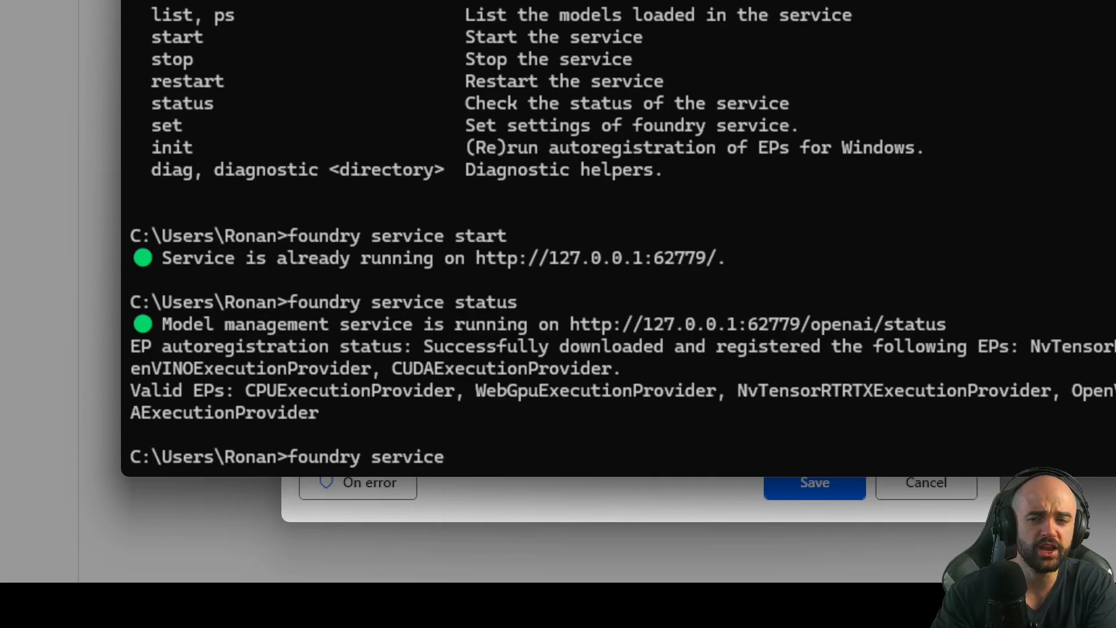
text(restart)
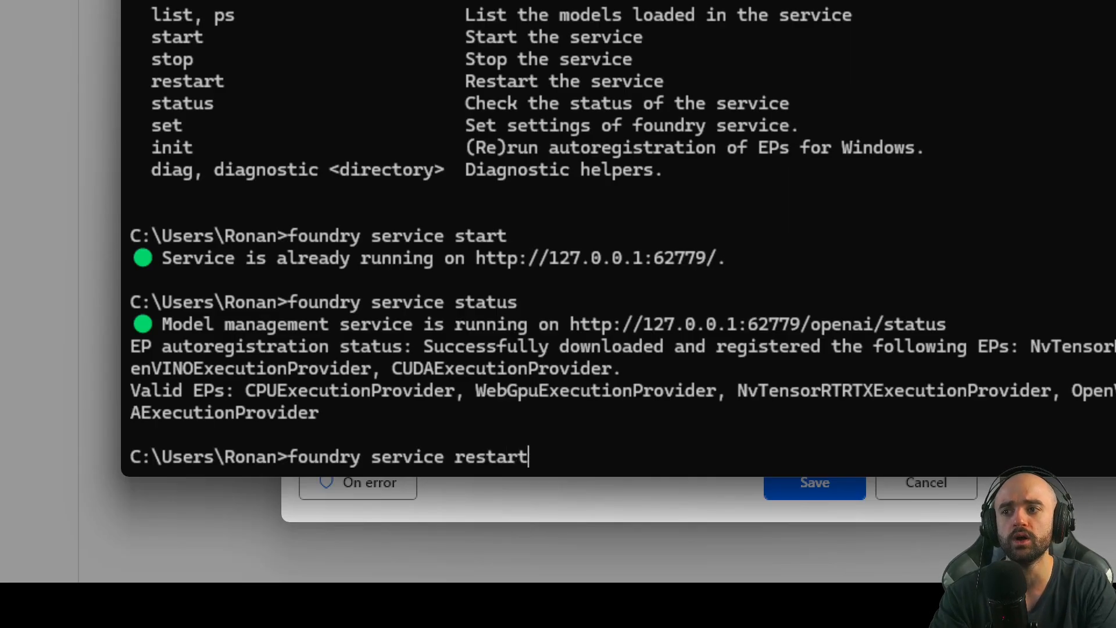
key(Return)
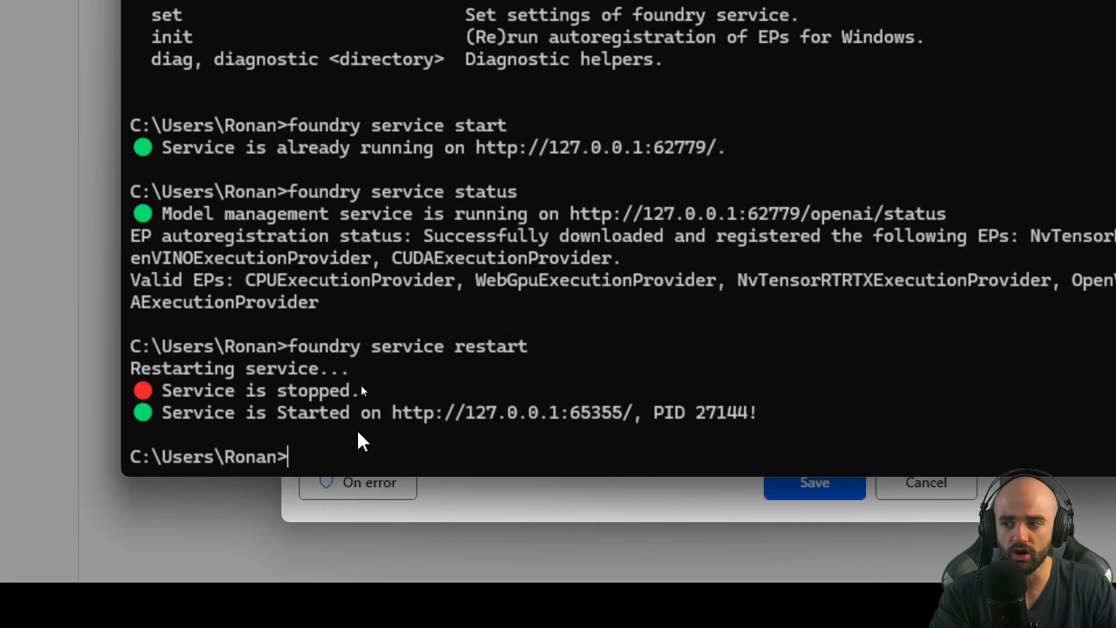
drag(383, 416, 652, 417)
key(ctrl+c)
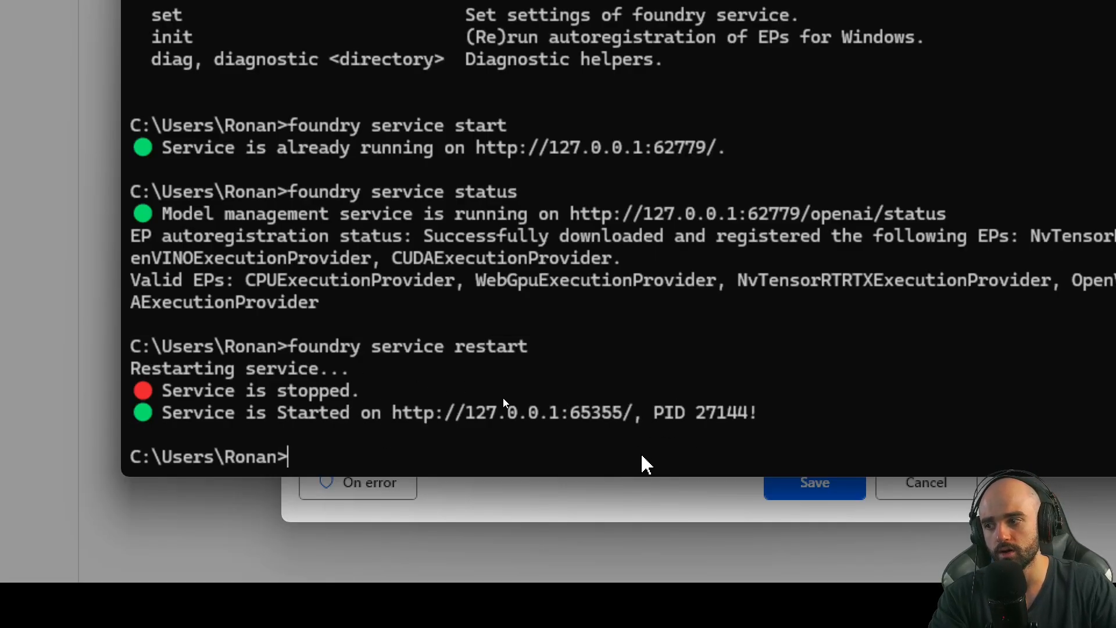
Step: Run "foundry service status" again to check the endpoint of the restarted service
key(Up)
key(BackSpace)
key(BackSpace)
key(BackSpace)
key(BackSpace)
key(BackSpace)
key(BackSpace)
key(BackSpace)
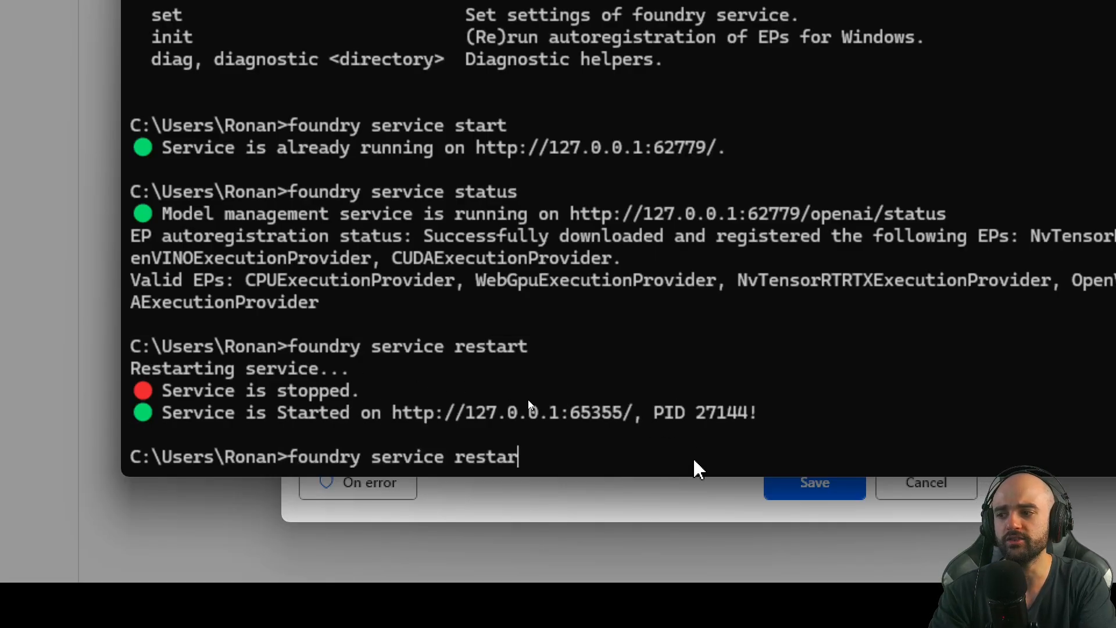
text(status)
key(Return)
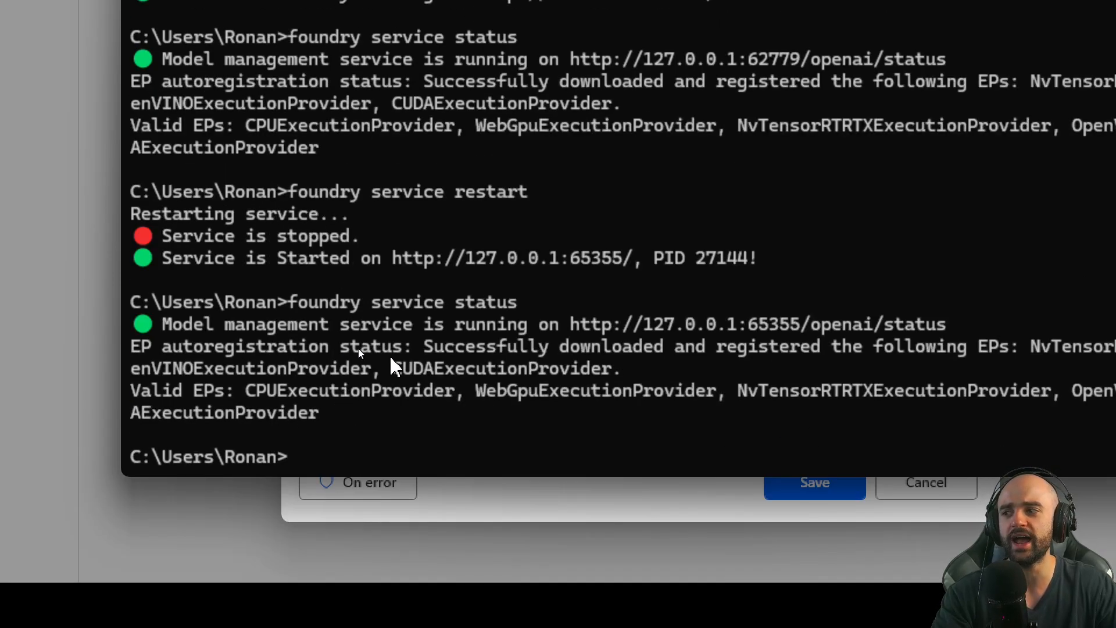
Step: Load the model into the service with "foundry model load qwen2.5-0.5b" and select the model name in the output
key(Up)
key(BackSpace)
key(BackSpace)
key(BackSpace)
key(BackSpace)
key(BackSpace)
key(BackSpace)
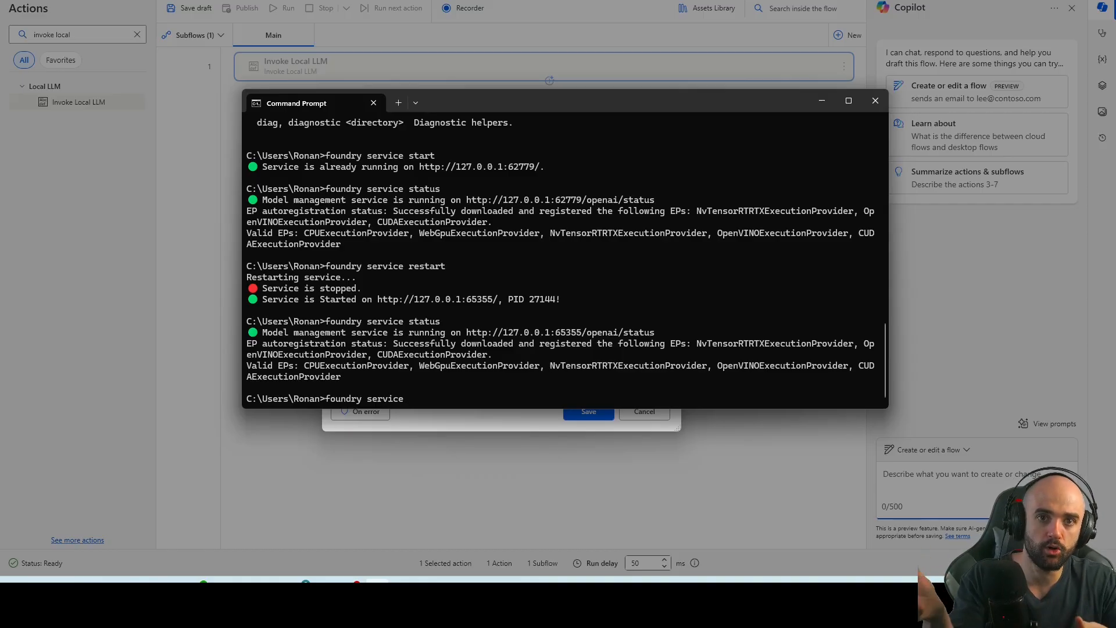
key(BackSpace)
key(BackSpace)
key(BackSpace)
key(BackSpace)
key(BackSpace)
key(BackSpace)
key(BackSpace)
key(BackSpace)
text(-)
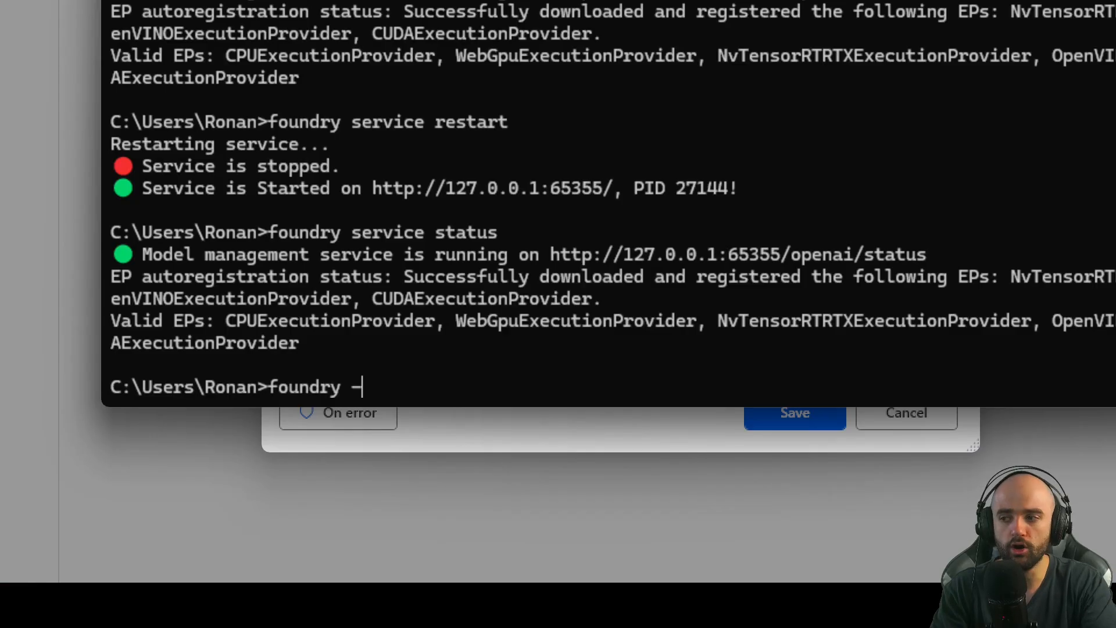
key(BackSpace)
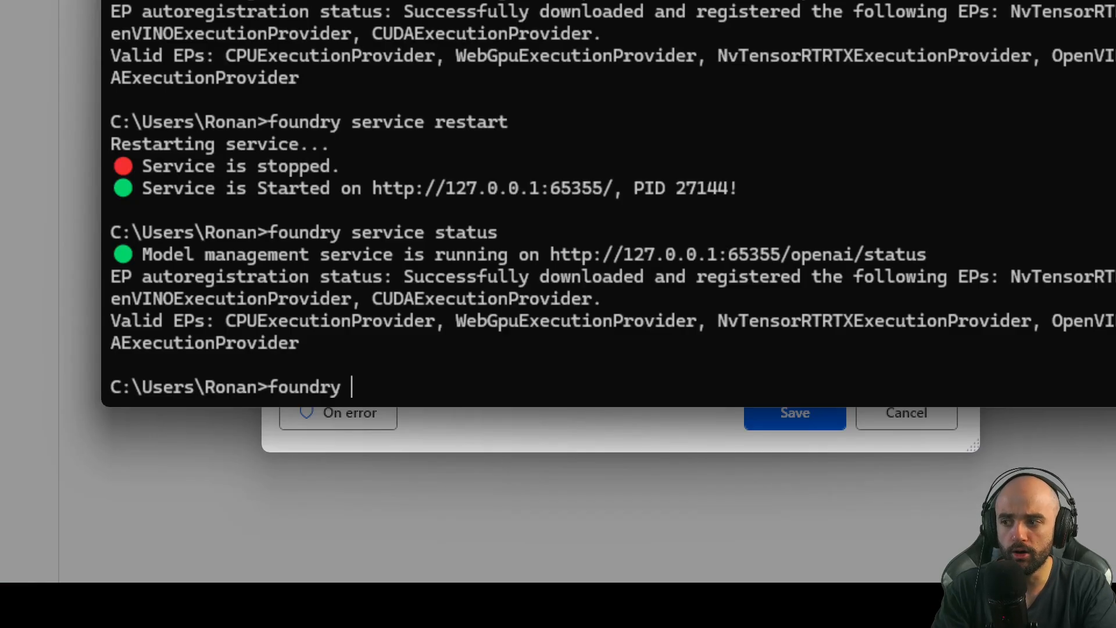
text(model load qwen2.5-0.5b)
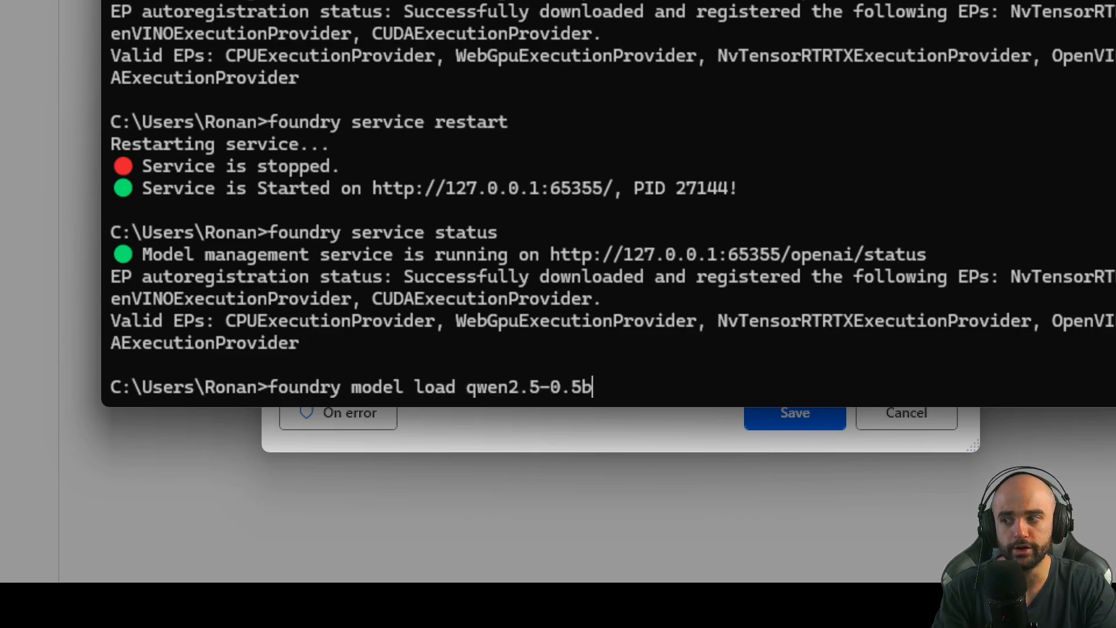
key(Return)
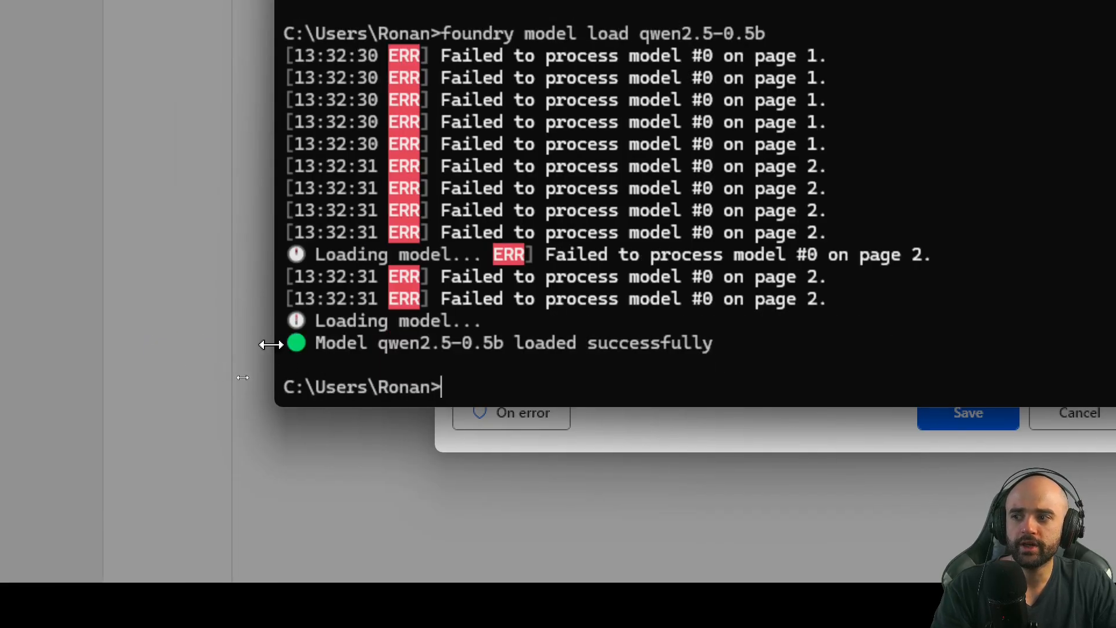
mouse_move(270, 344)
mouse_down()
mouse_move(434, 334)
mouse_move(286, 340)
mouse_up()
drag(748, 342, 512, 342)
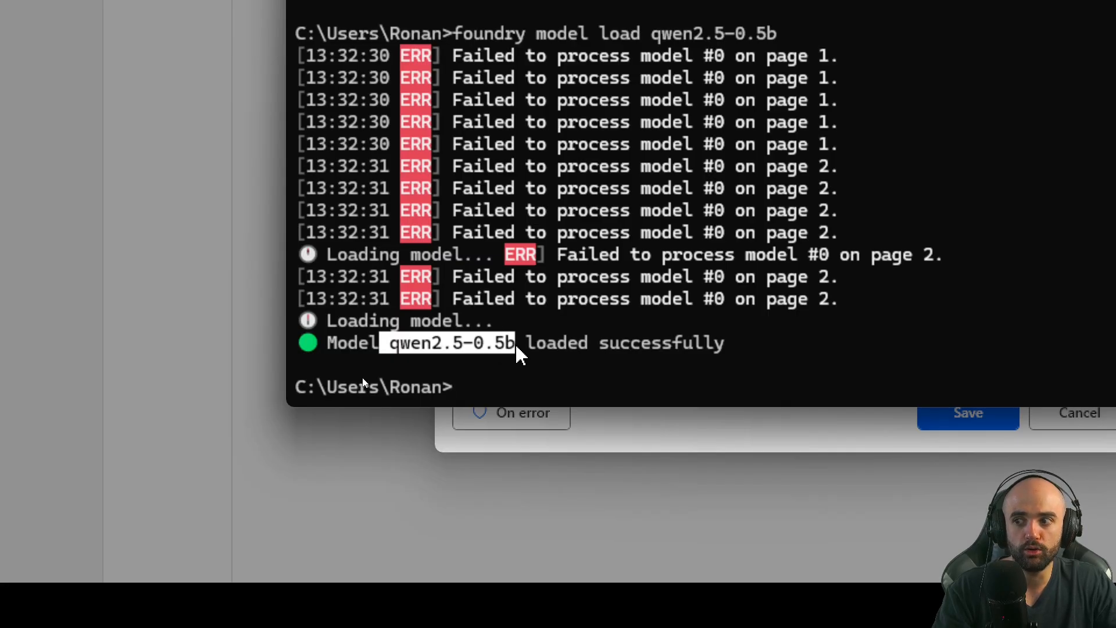
Step: Check the service endpoint with "foundry service status" after loading the model
click(497, 376)
key(ctrl+v)
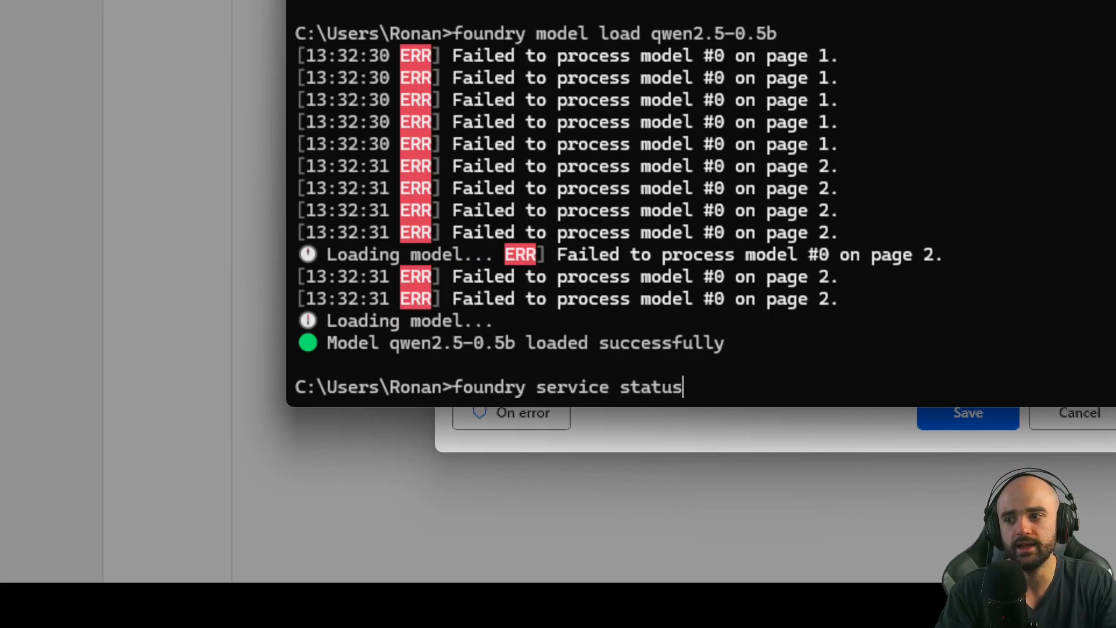
key(Return)
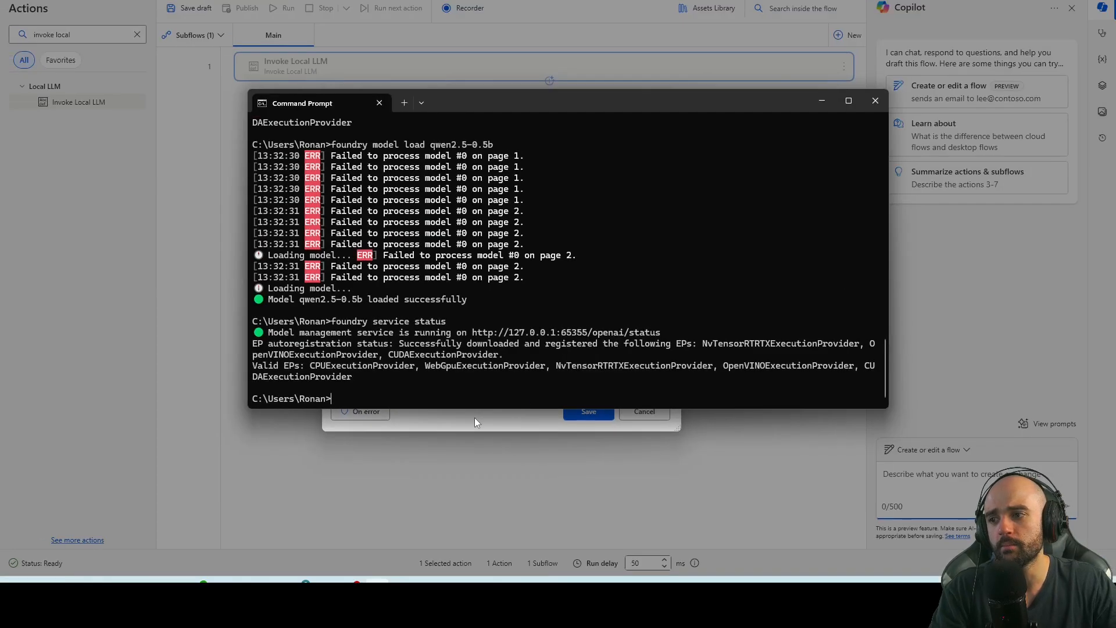
click(474, 417)
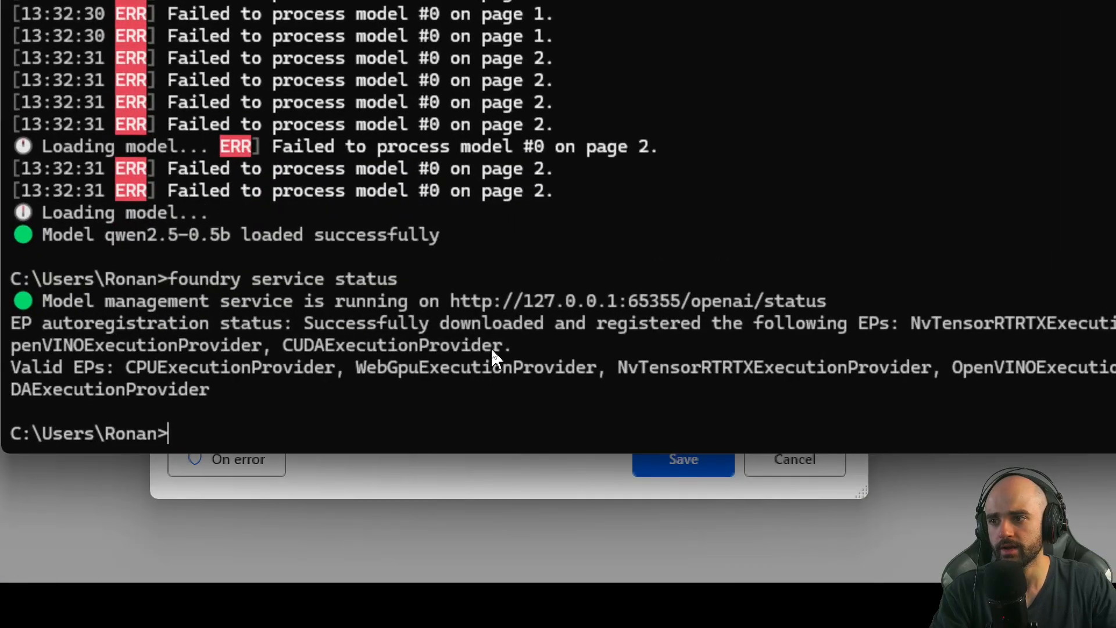
drag(442, 301, 690, 301)
key(ctrl+c)
click(511, 477)
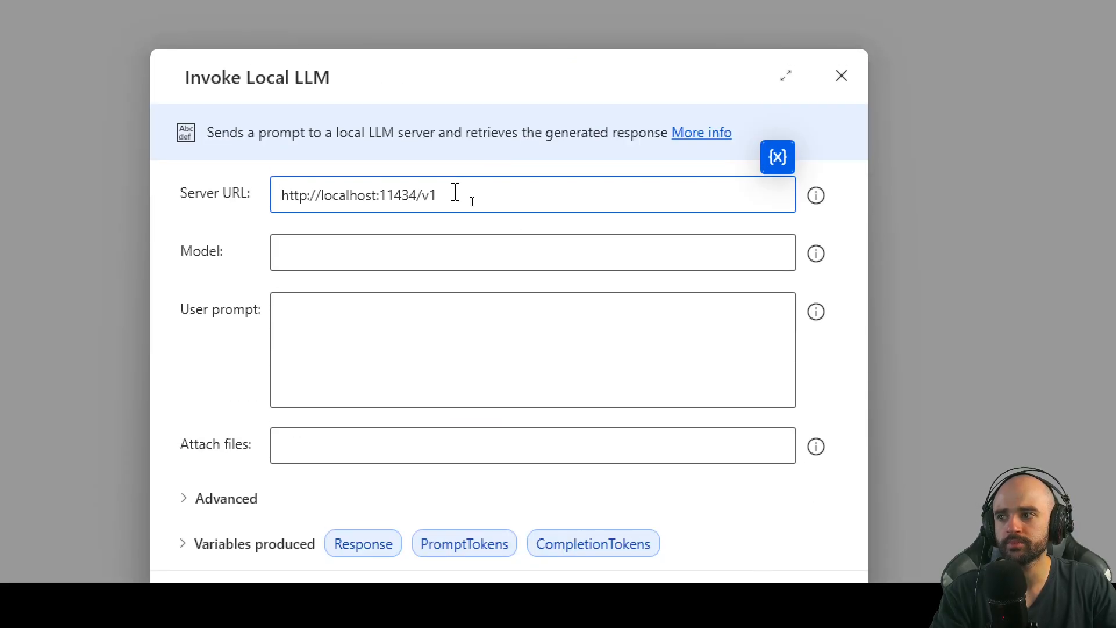
drag(410, 196, 200, 200)
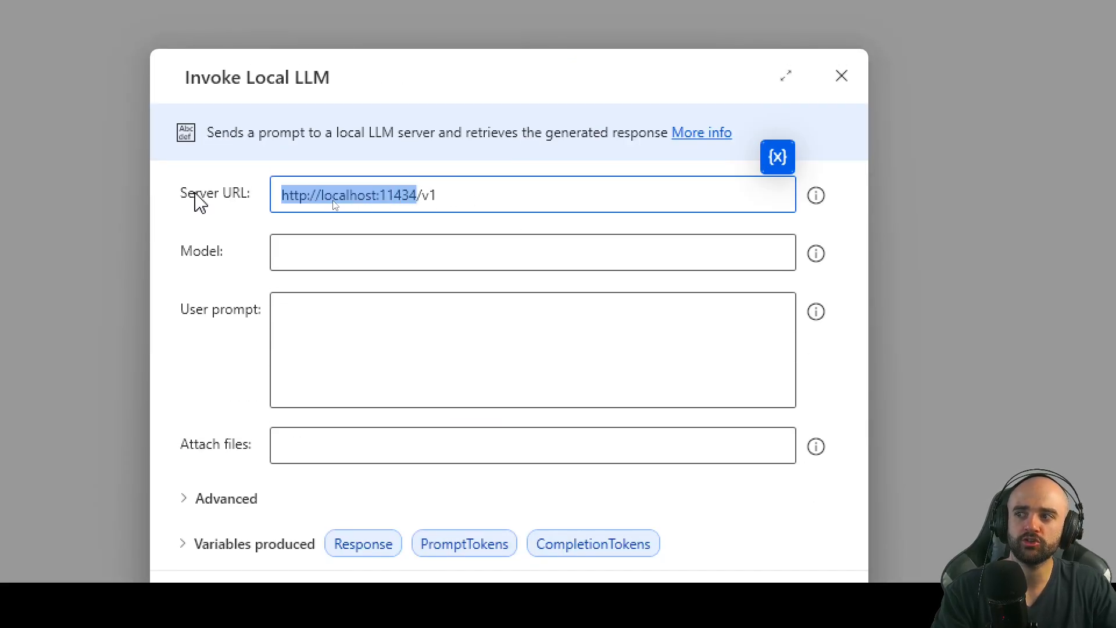
key(ctrl+v)
drag(284, 196, 422, 196)
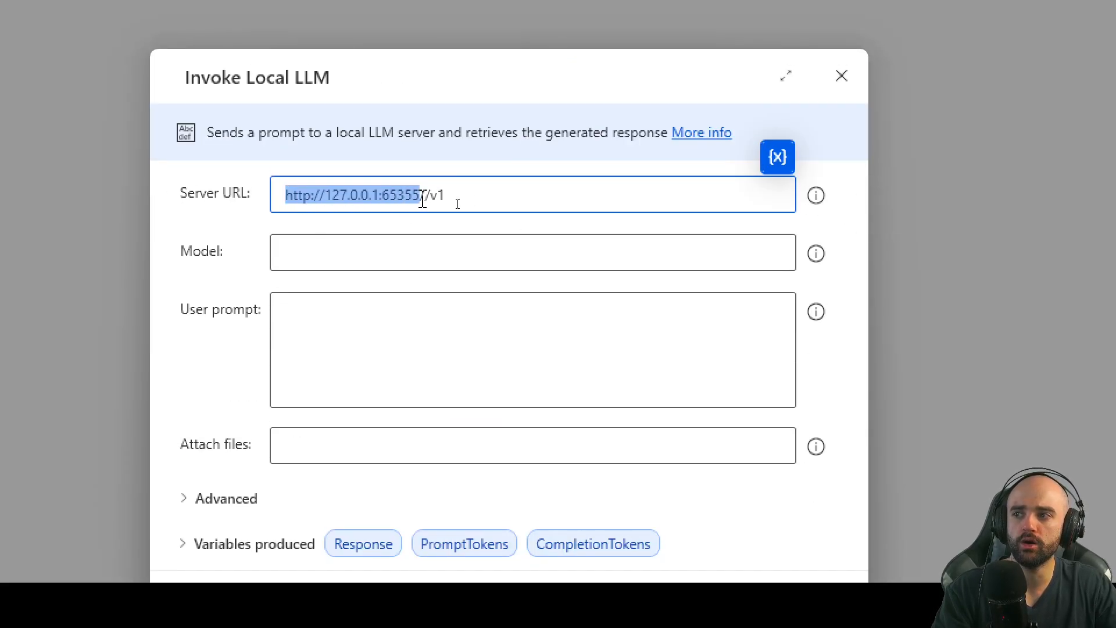
click(419, 196)
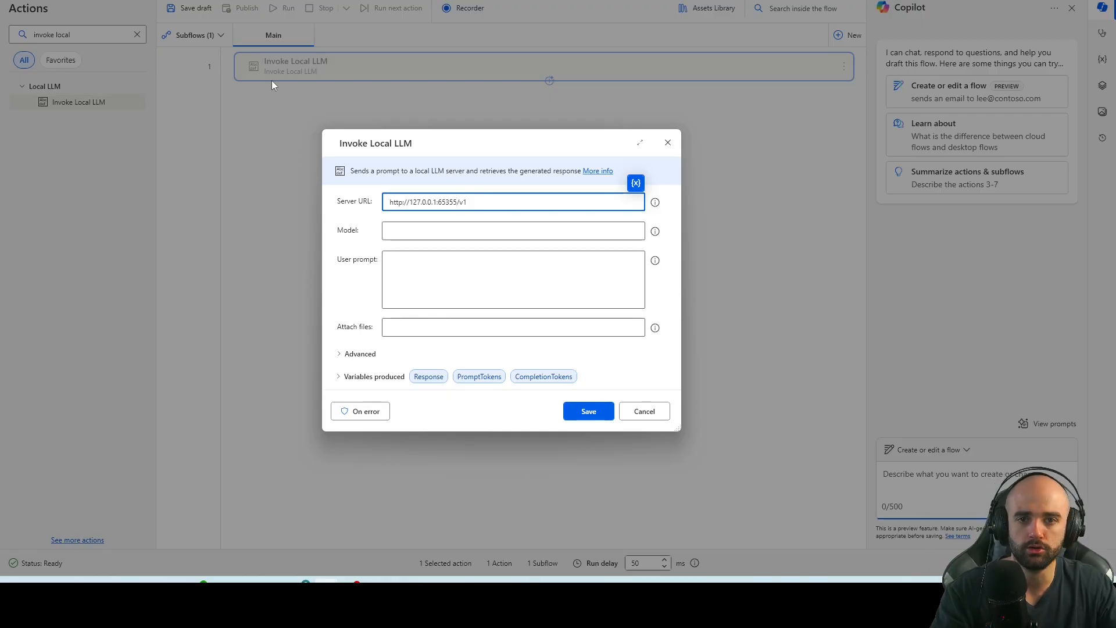
Step: Switch to the Command Prompt and list the models running in the service with "foundry service ps"
click(427, 228)
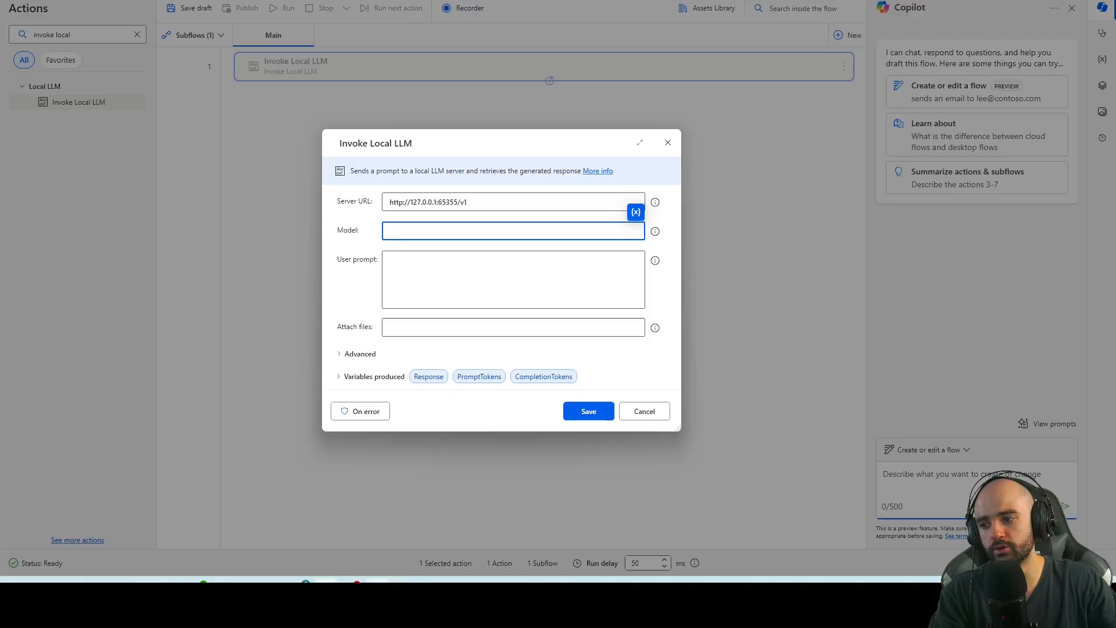
key(alt+Tab)
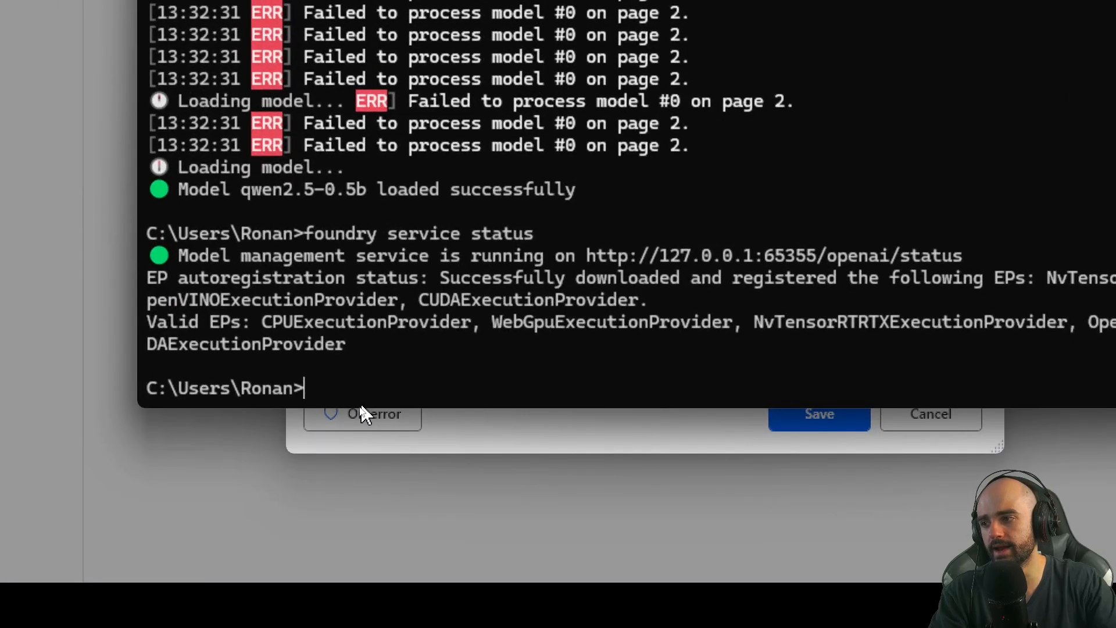
text(fou)
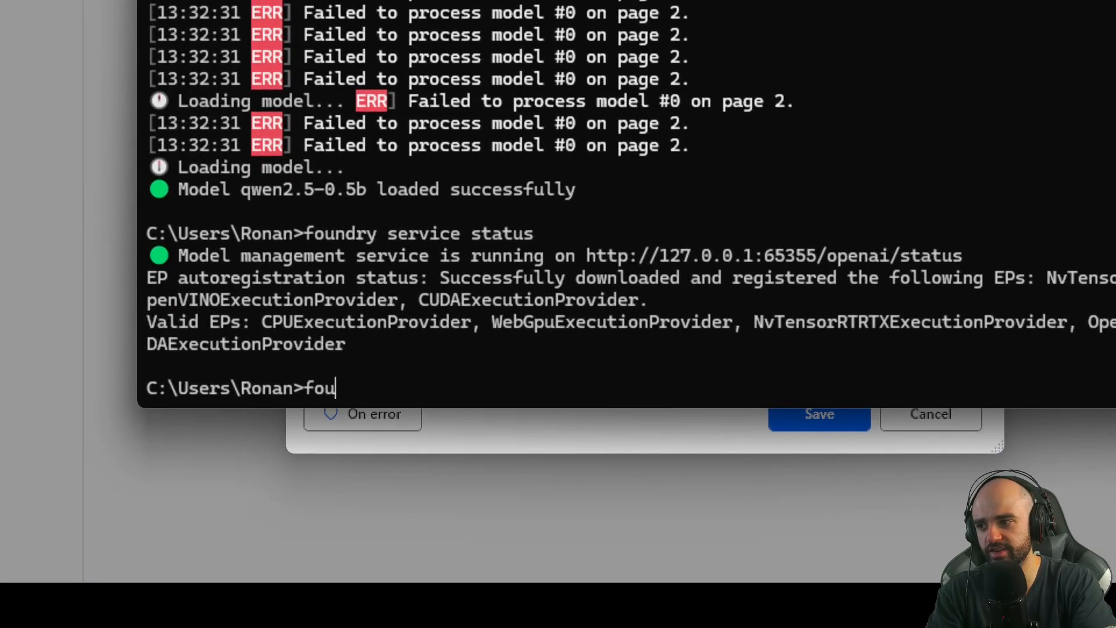
text(ndry service p)
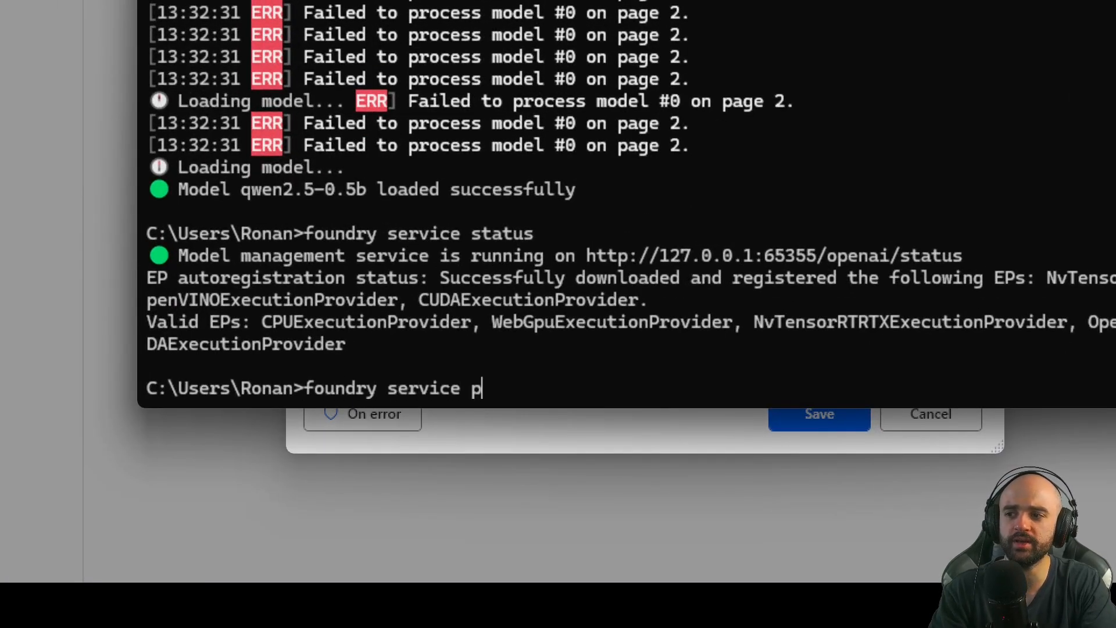
text(s)
key(Return)
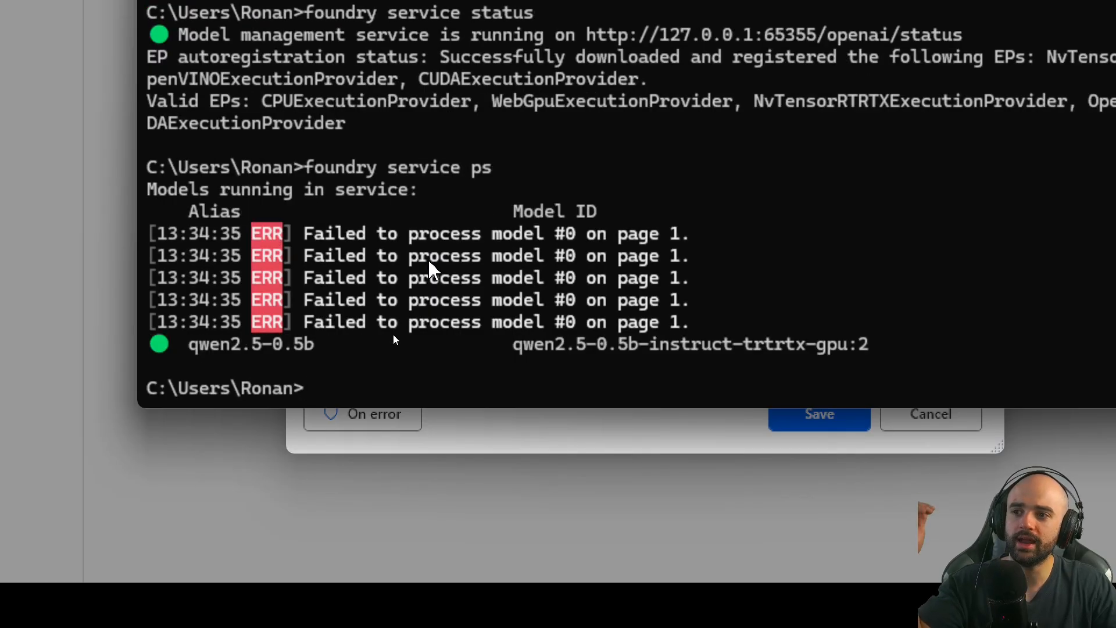
Step: Examine the running model's entry, the error lines, and the Alias and Model ID columns in the output
drag(151, 349, 943, 349)
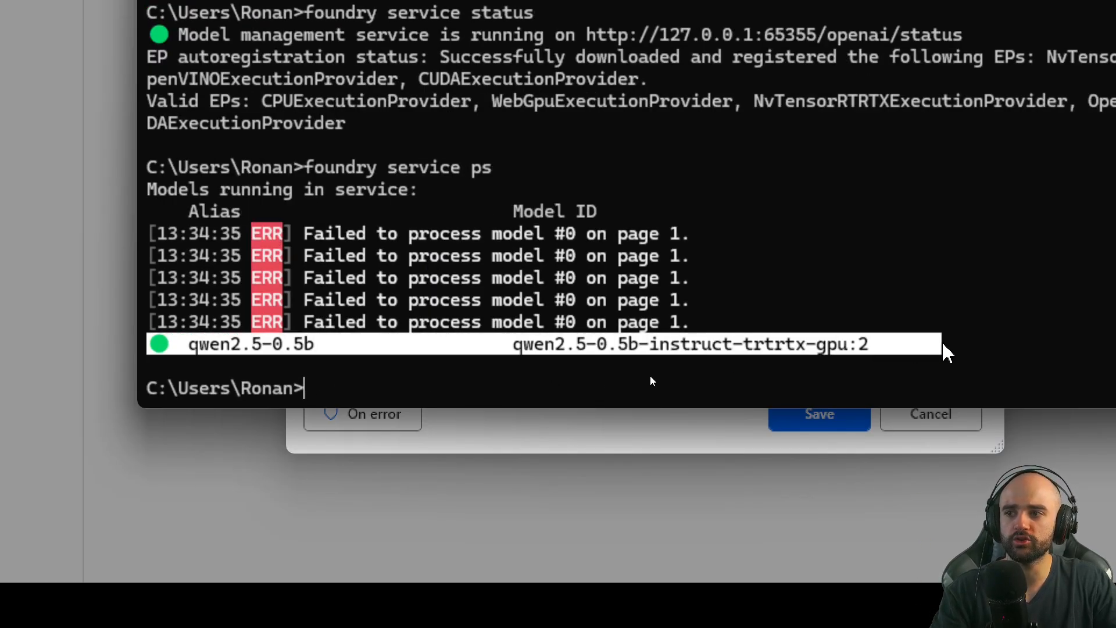
drag(698, 322, 145, 235)
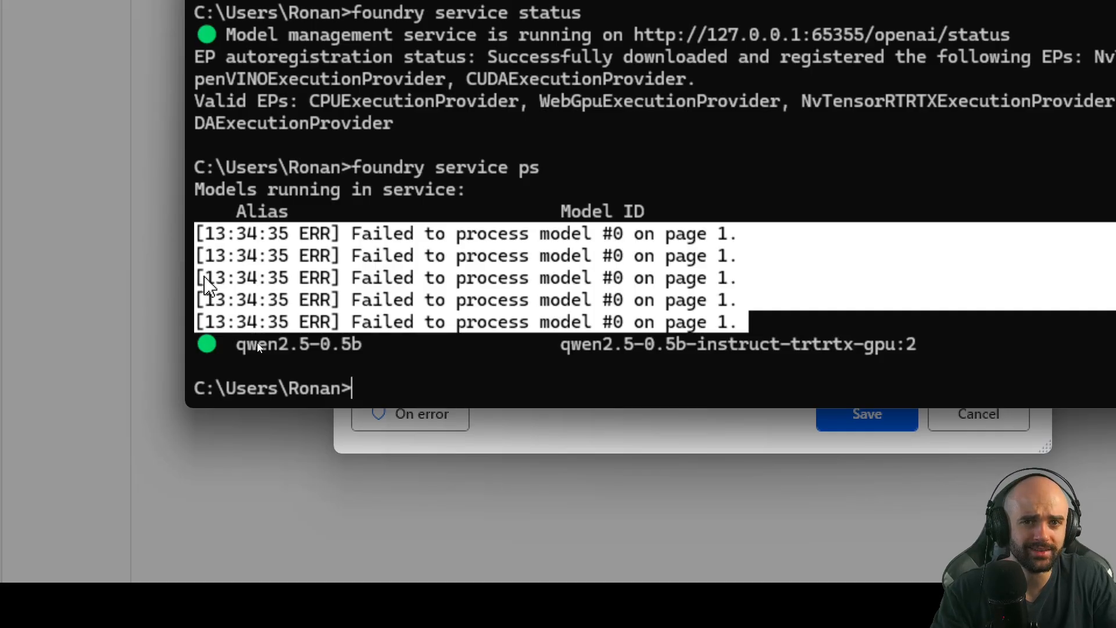
click(400, 290)
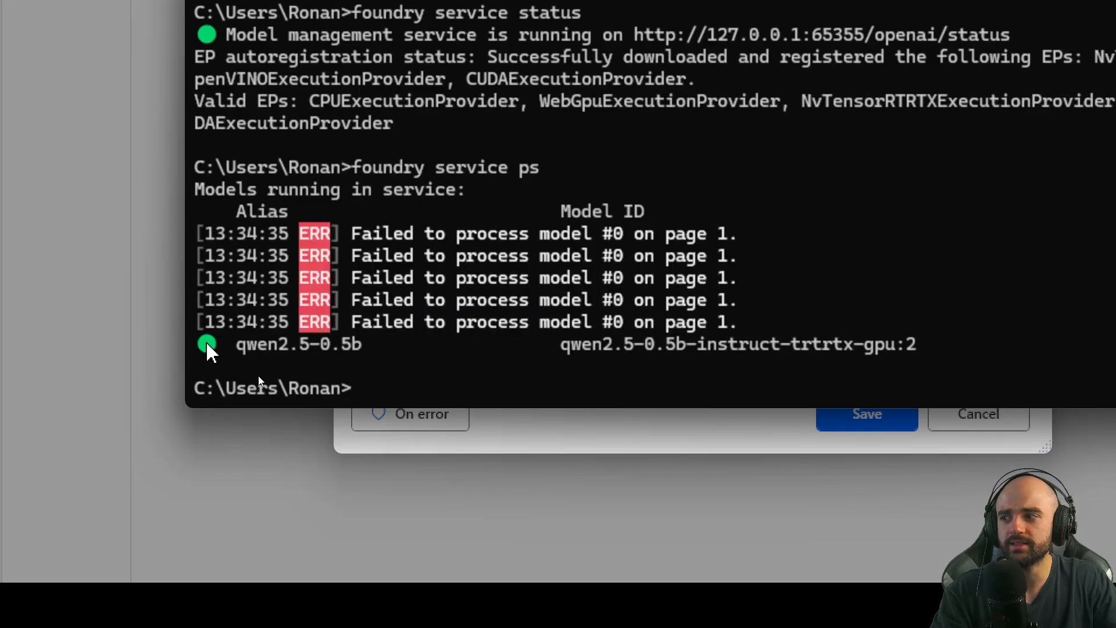
drag(206, 343, 568, 351)
right_click(564, 351)
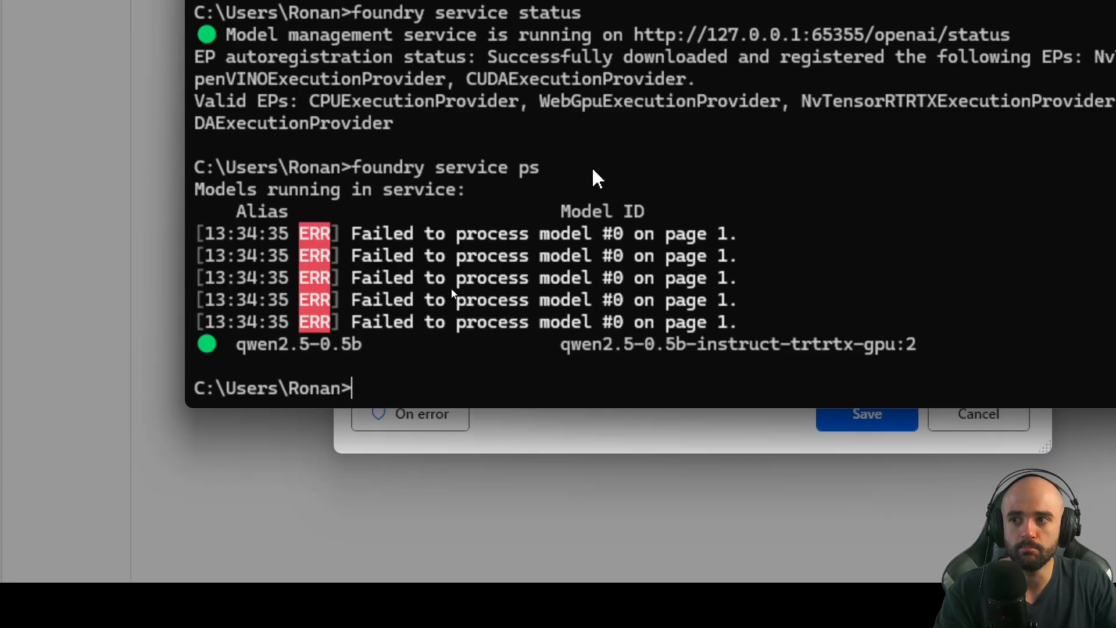
drag(558, 212, 664, 210)
drag(297, 213, 243, 220)
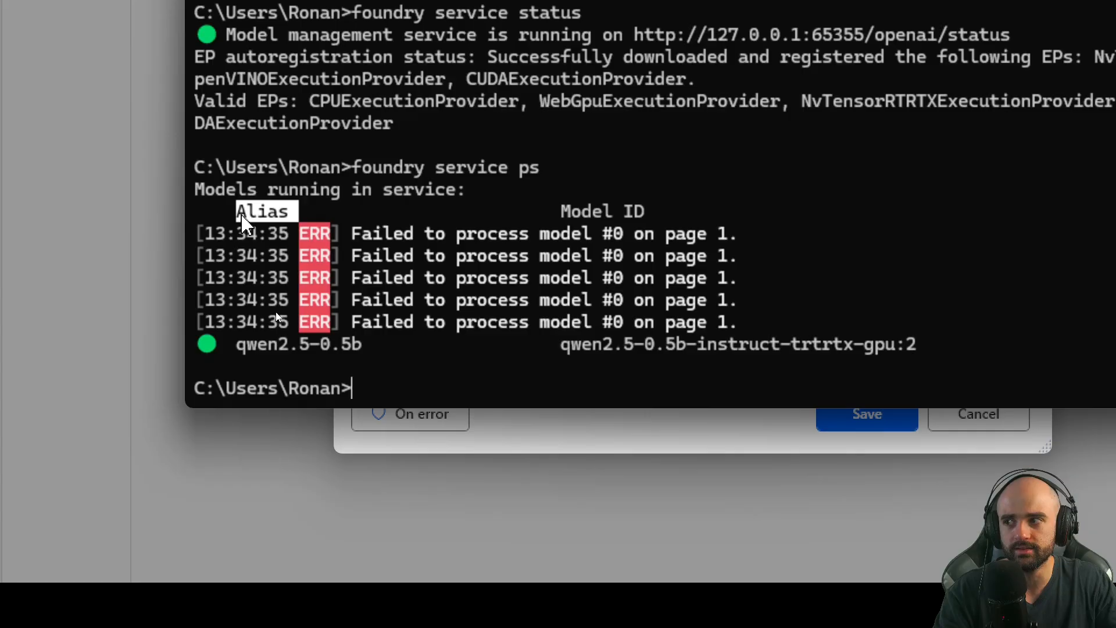
drag(557, 214, 645, 217)
Step: Set the Invoke Local LLM model to the copied ID qwen2.5-0.5b-instruct-trtrtx-gpu:2 and the user prompt to "1 + 3 ?"
drag(555, 347, 918, 357)
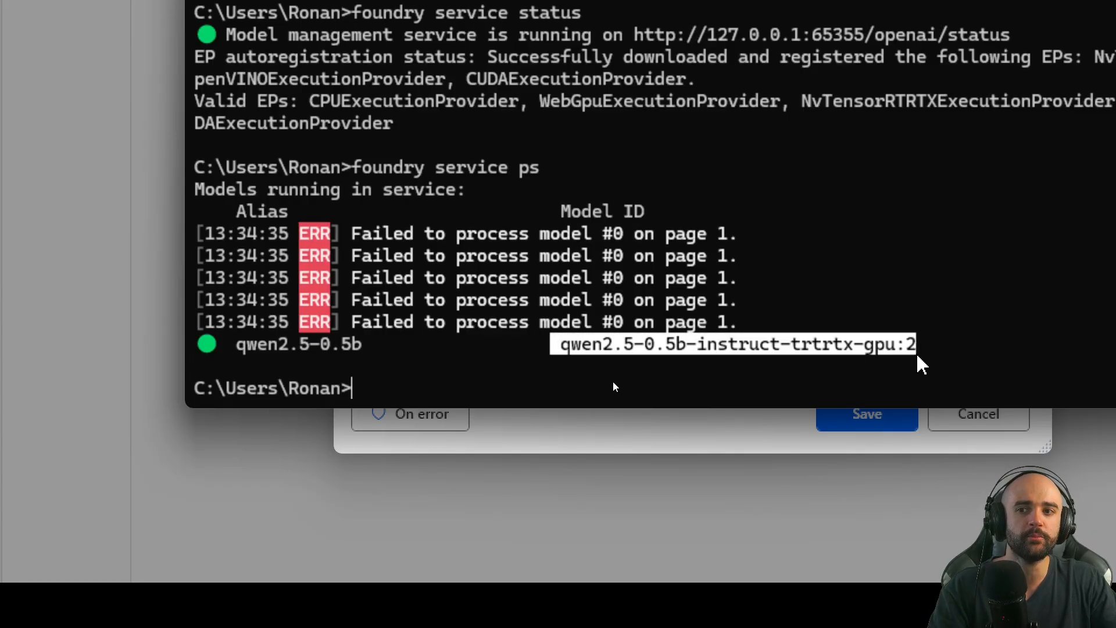
key(ctrl+c)
click(681, 444)
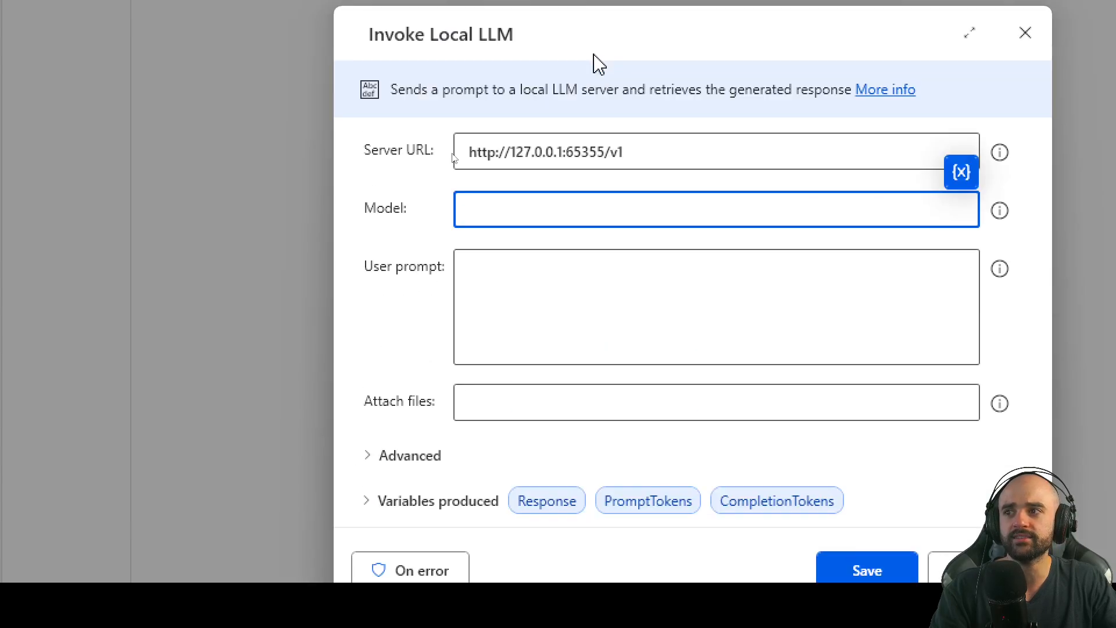
key(ctrl+v)
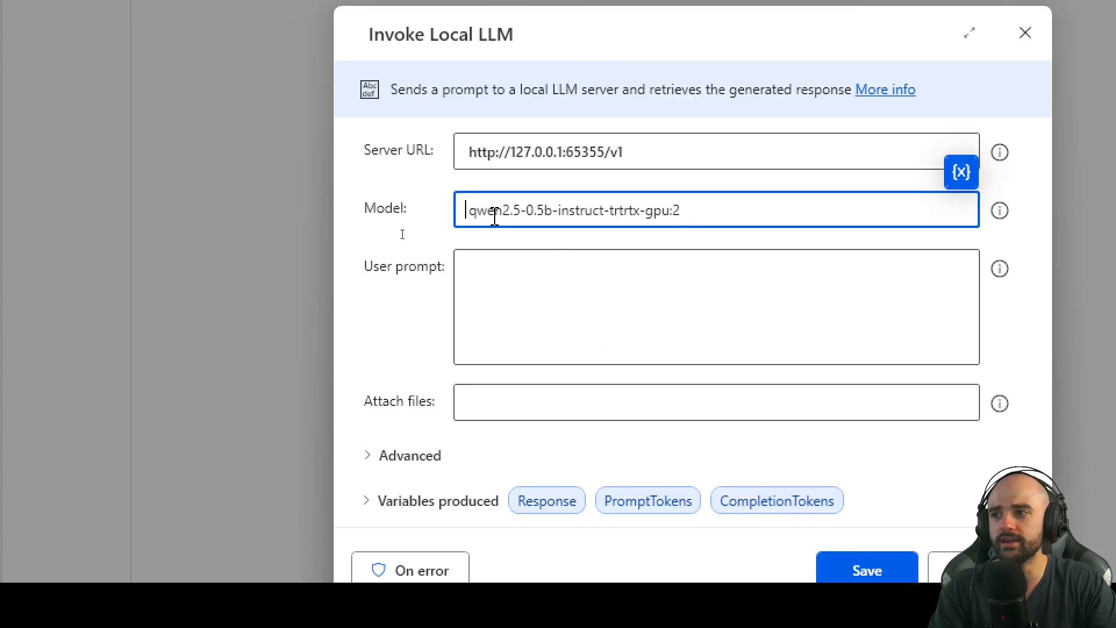
key(Home)
key(Delete)
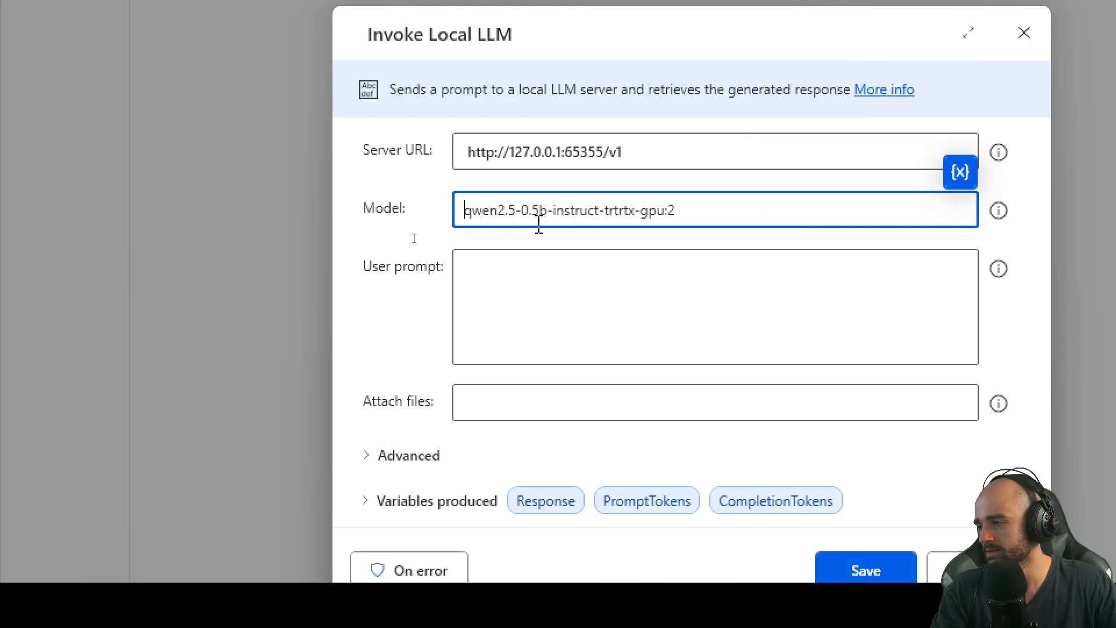
click(516, 293)
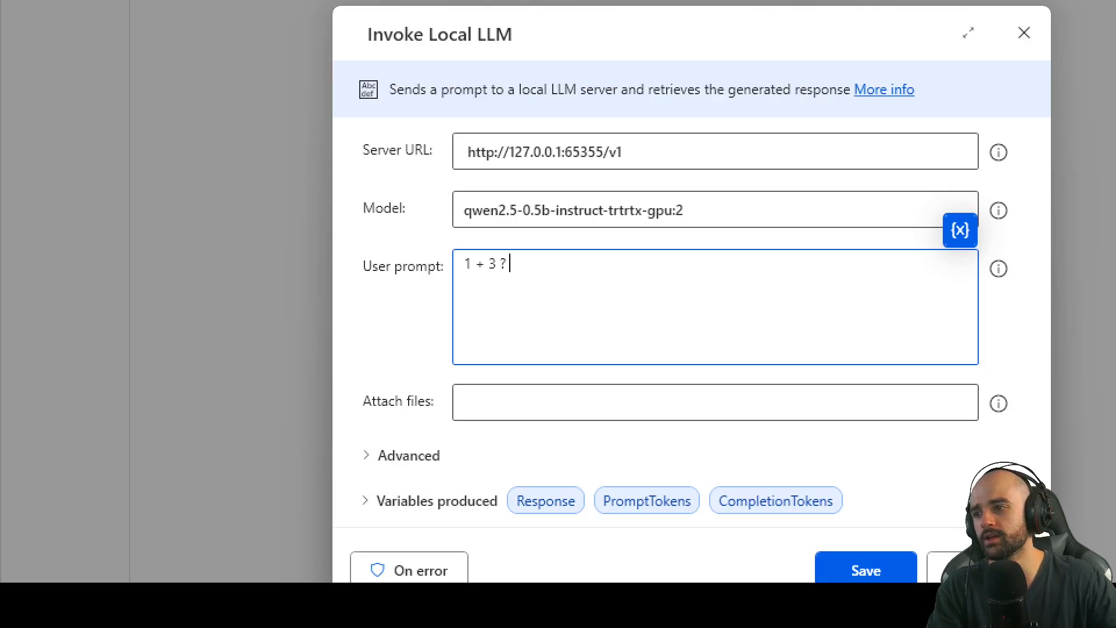
click(553, 405)
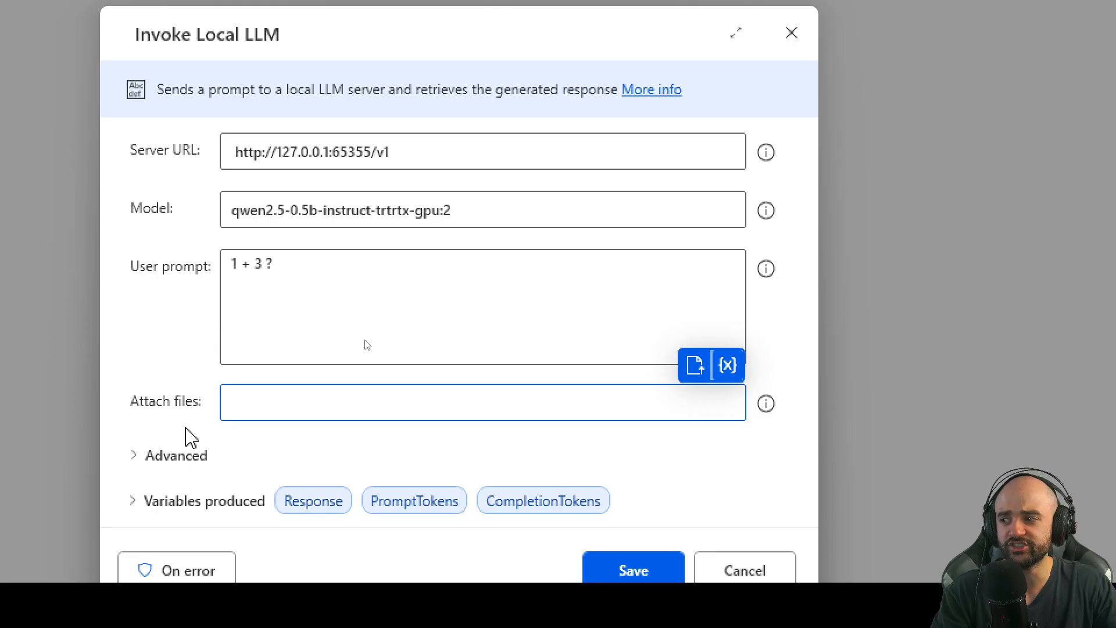
Step: Examine the action's advanced settings: system prompt, temperature, response format options, max tokens, timeout and API key
click(177, 455)
click(182, 158)
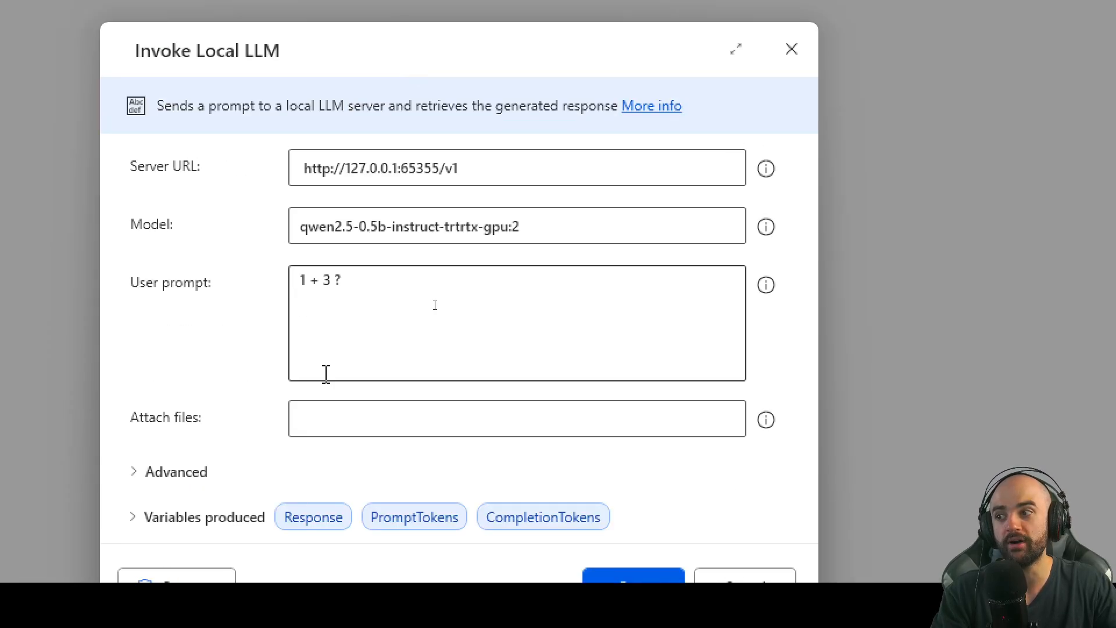
click(178, 468)
scroll(396, 319, down, 5)
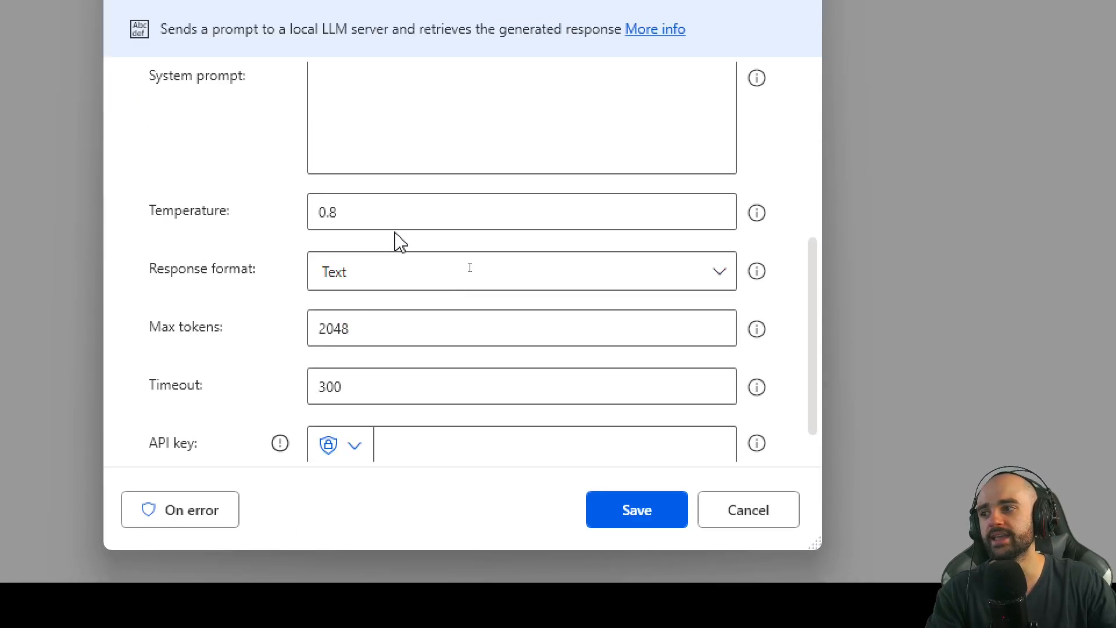
scroll(296, 217, up, 2)
scroll(291, 286, down, 3)
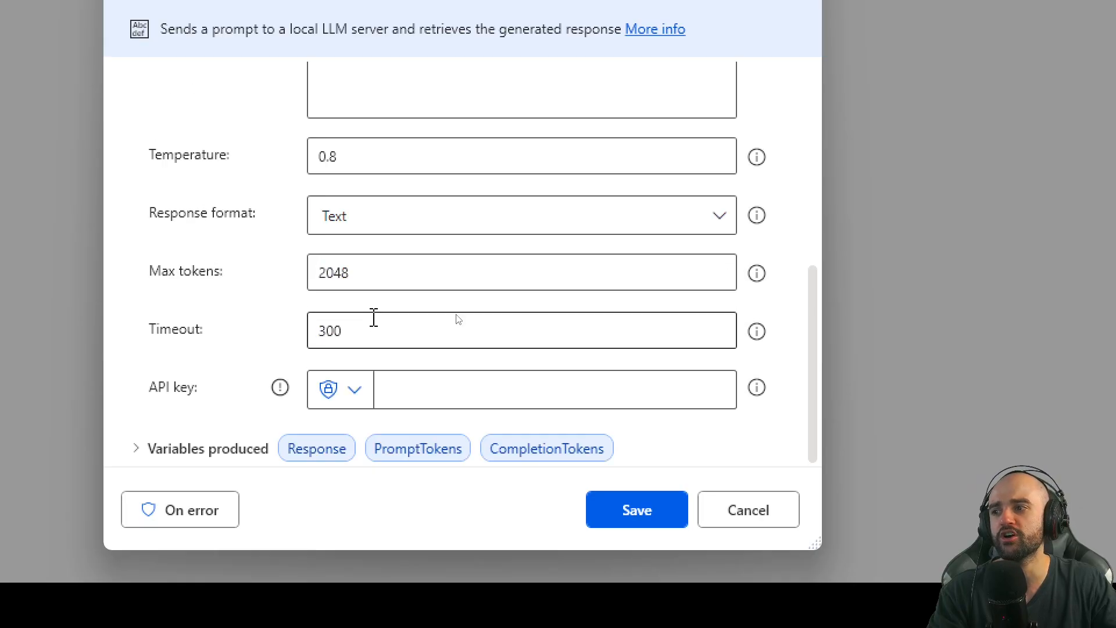
click(367, 225)
click(372, 253)
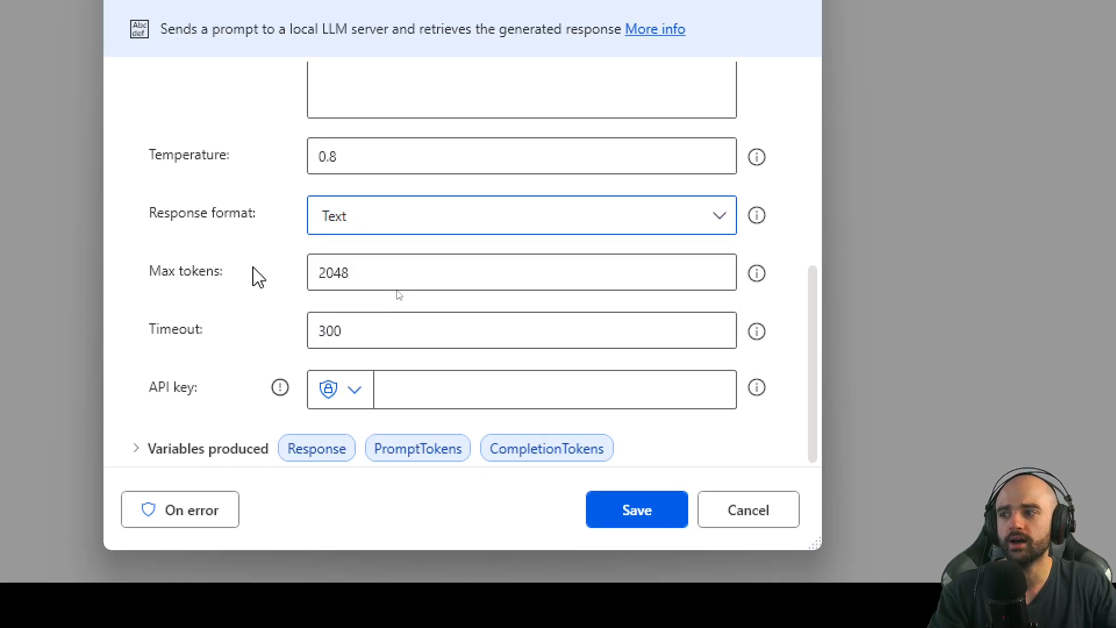
click(385, 215)
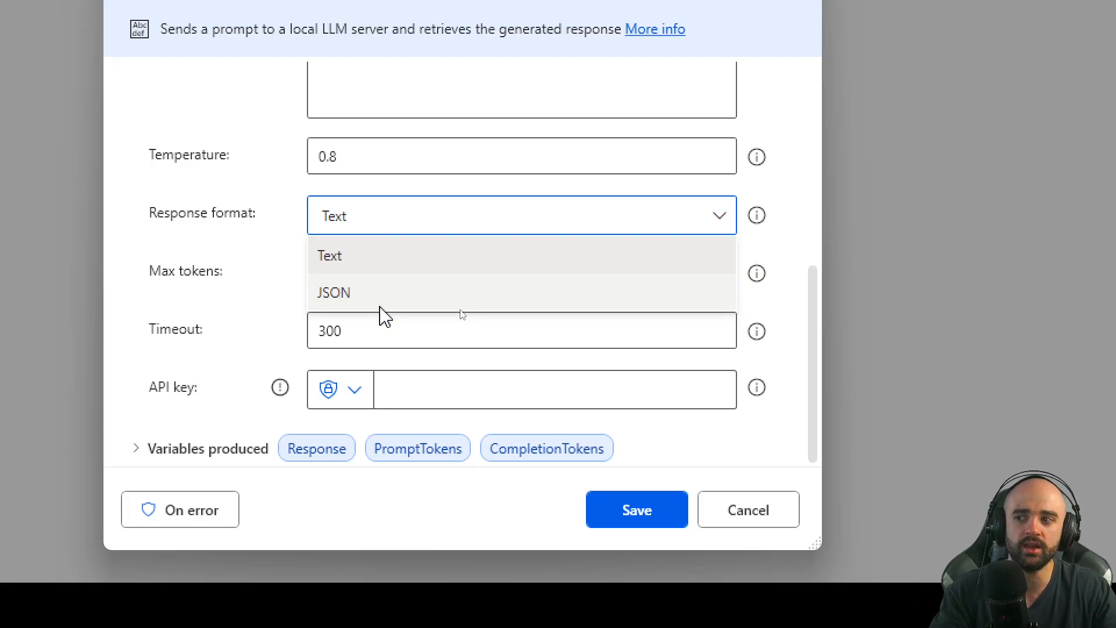
click(201, 306)
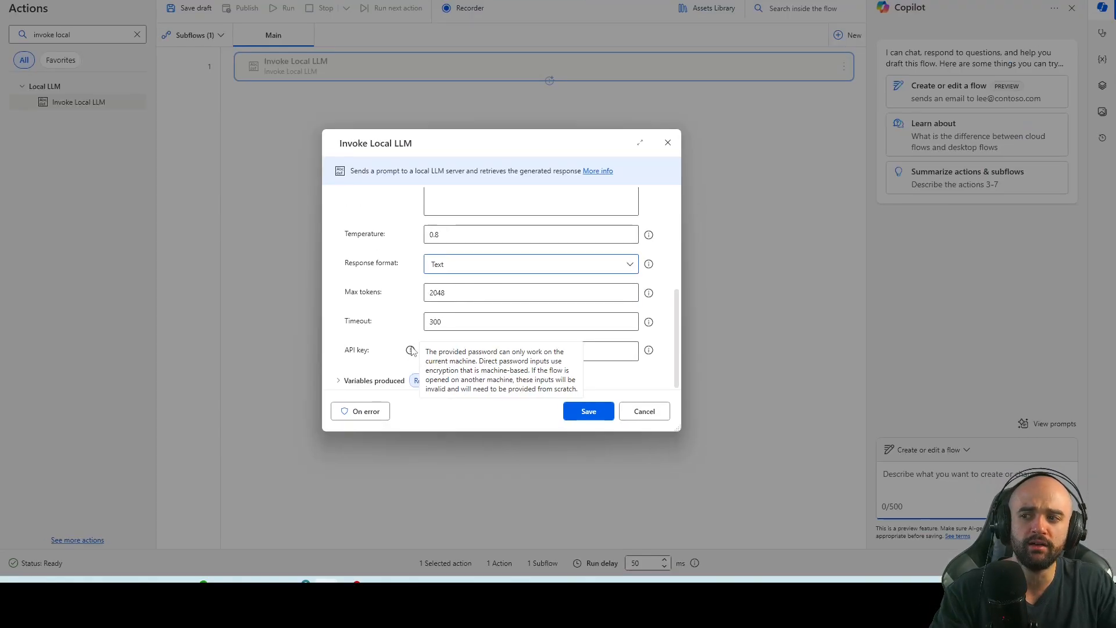
Step: Set the response format to JSON, keeping the other advanced options, and save the Invoke Local LLM action
scroll(272, 228, up, 10)
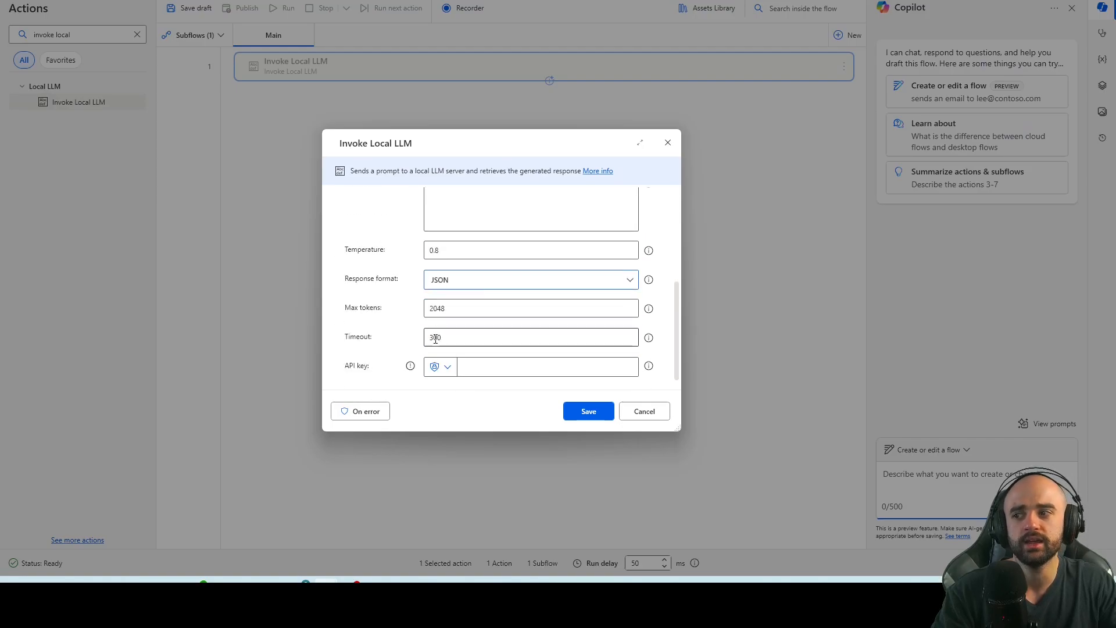
scroll(435, 338, down, 1)
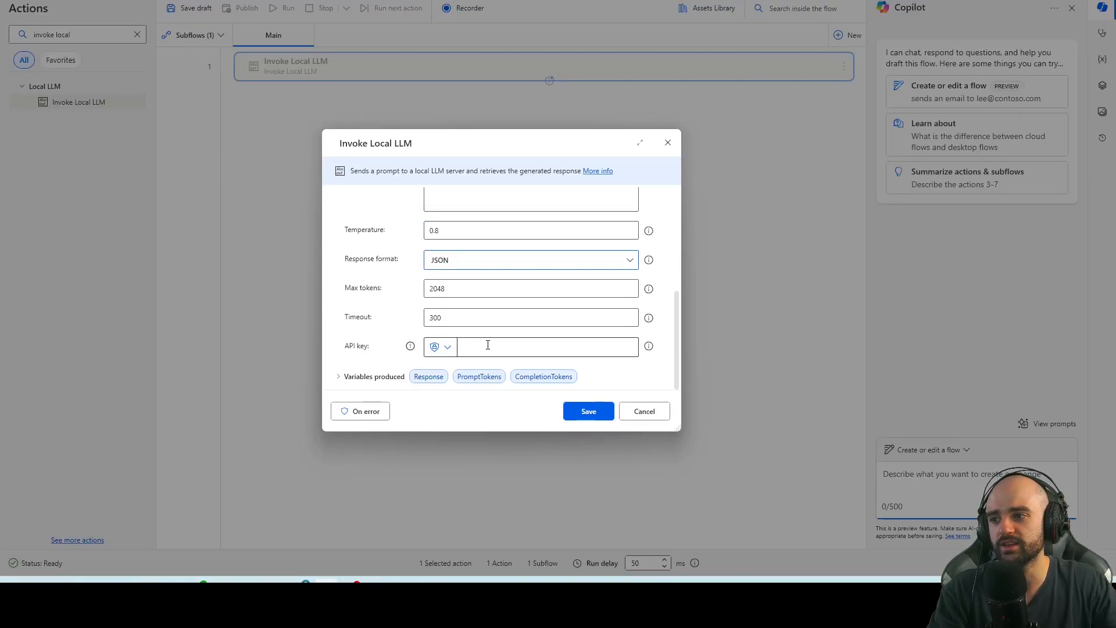
scroll(488, 347, up, 5)
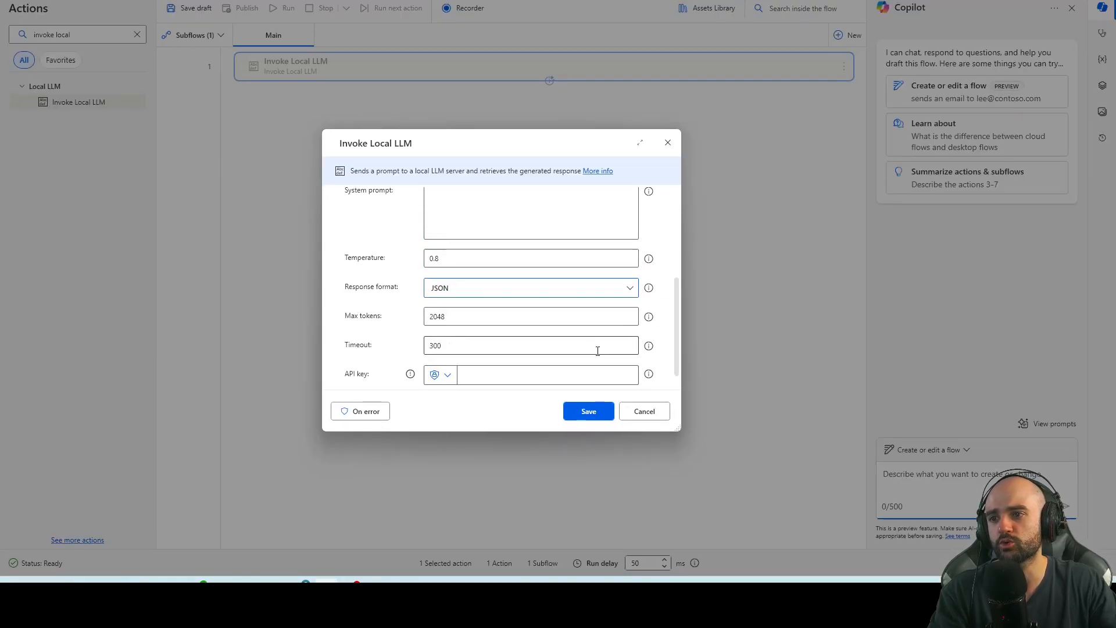
click(589, 411)
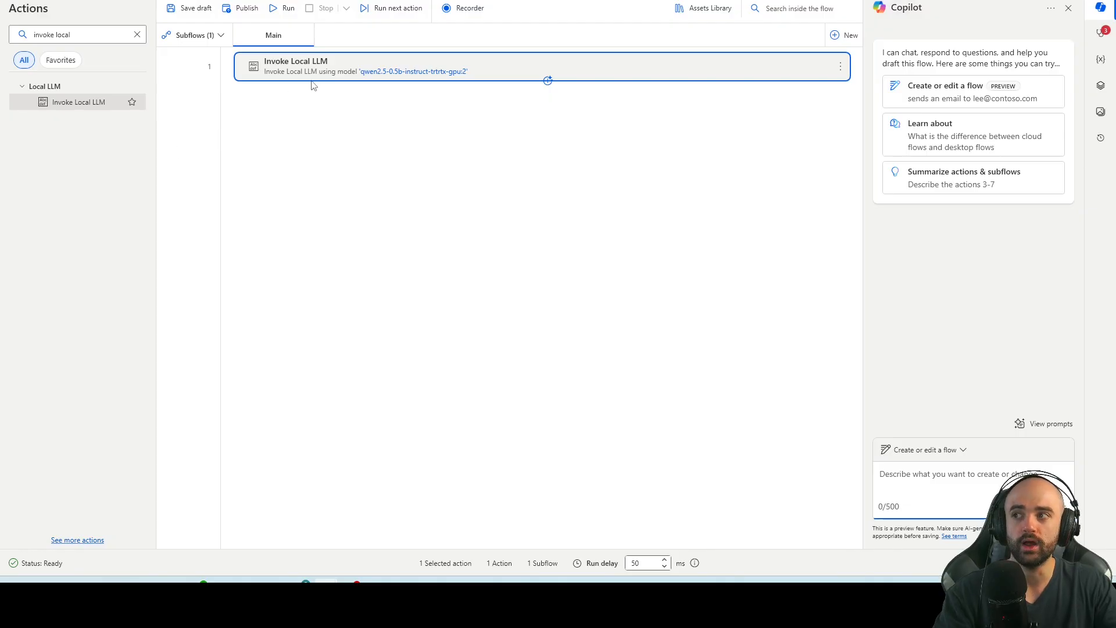
Step: Run the flow and check the value of the Response variable for the addition prompt
click(279, 9)
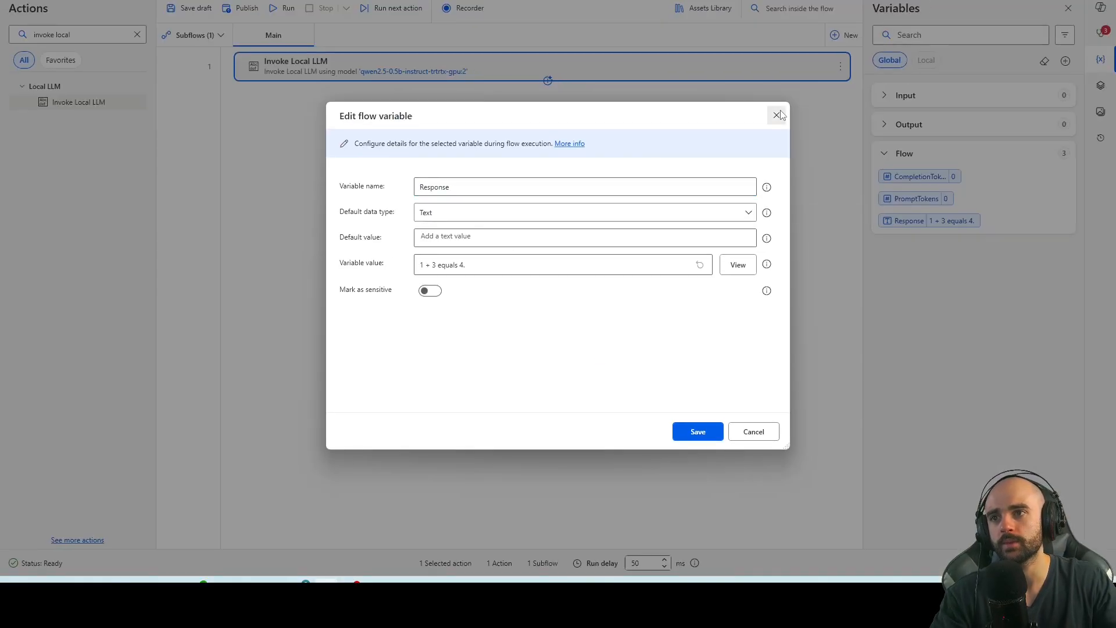
click(1088, 8)
Step: Replace the Invoke Local LLM user prompt with "banana is a fruit , a car or an object?" and save the action
double_click(481, 68)
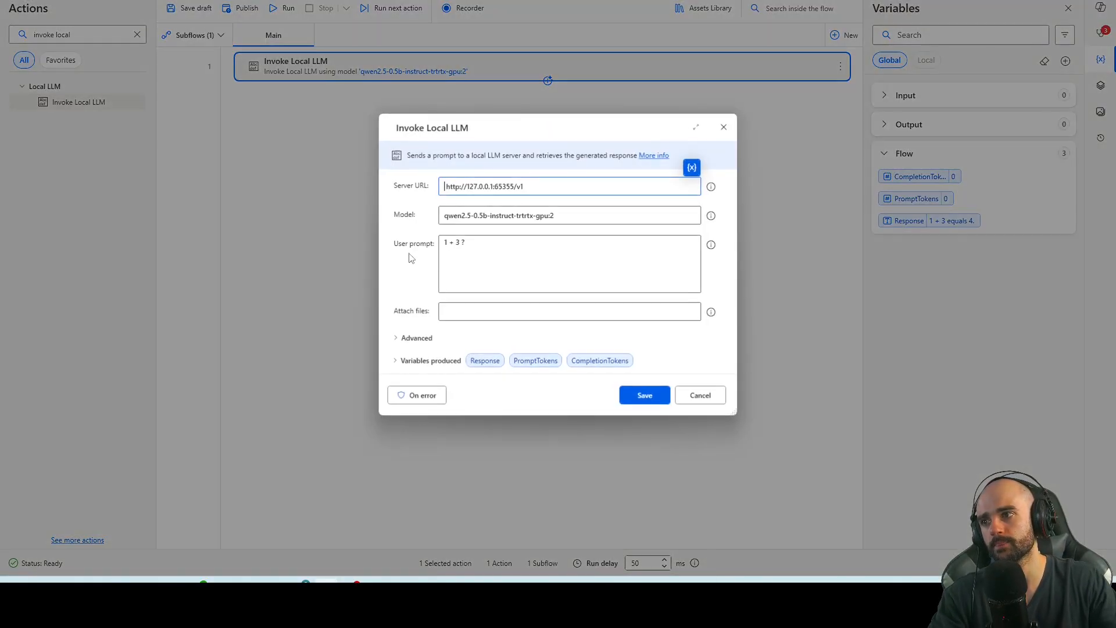
triple_click(443, 243)
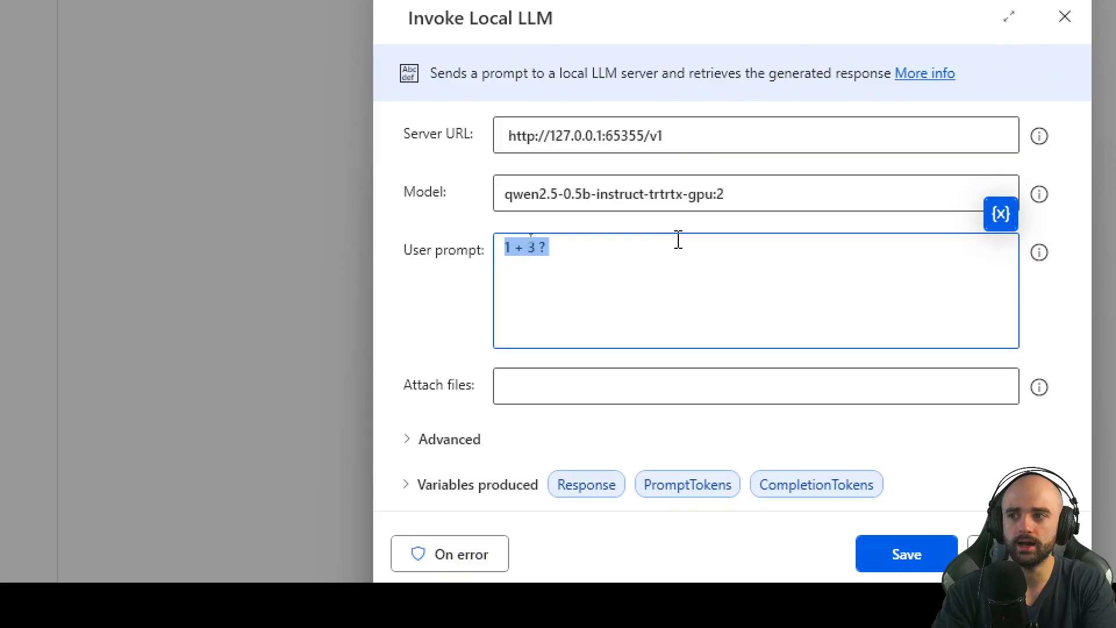
text(banana is a fruit , a car or)
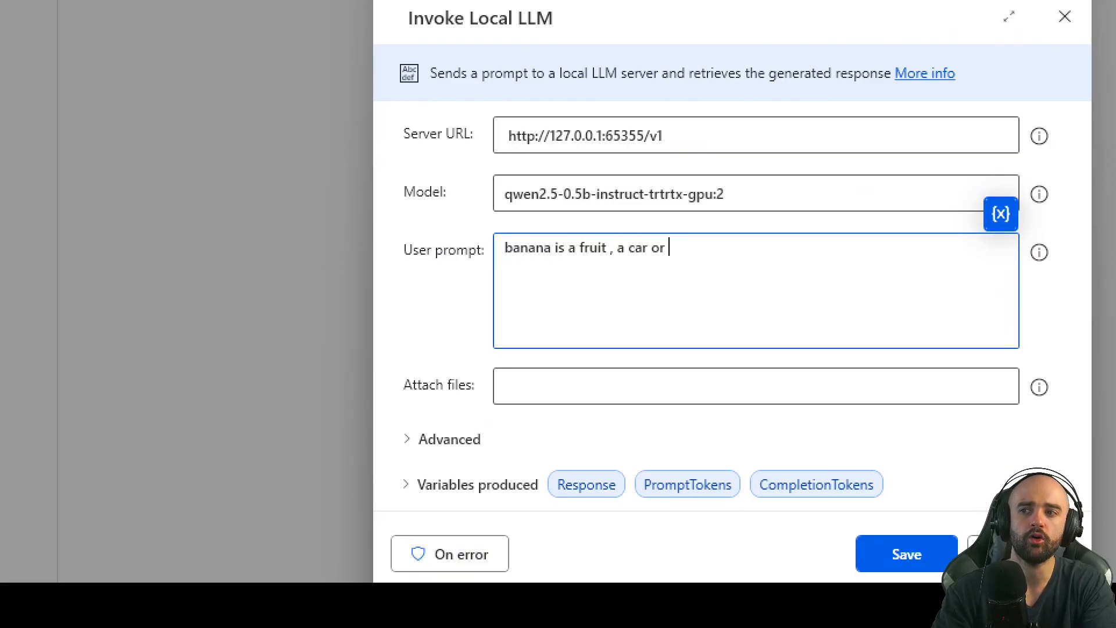
text( an object?)
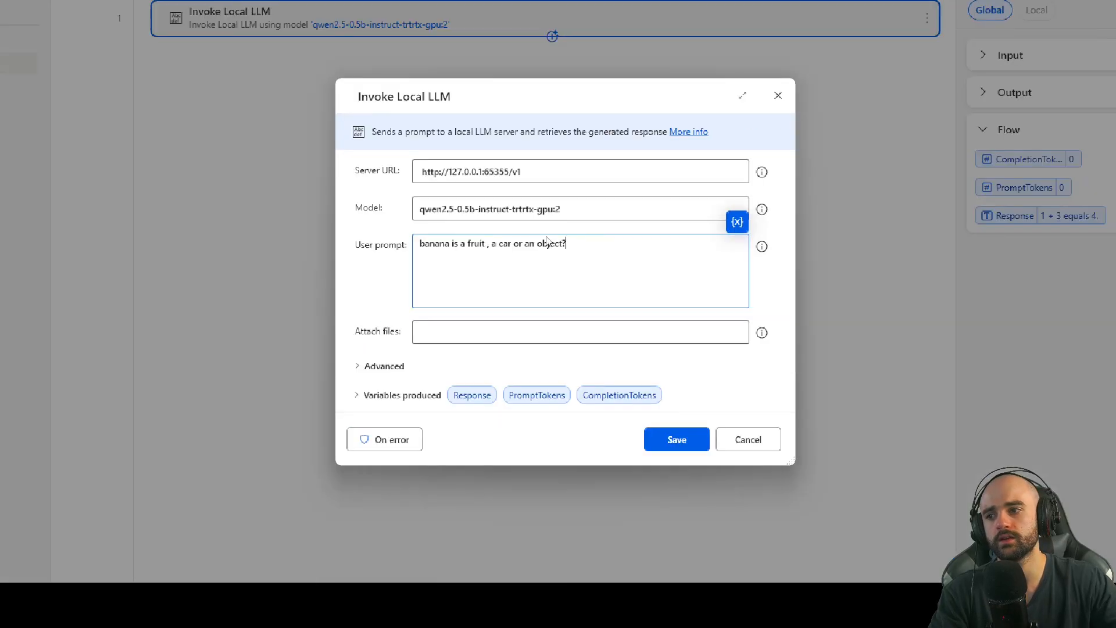
click(910, 555)
Step: Run the flow with the banana prompt and read the Response variable's value, leaving the variable unedited
click(286, 8)
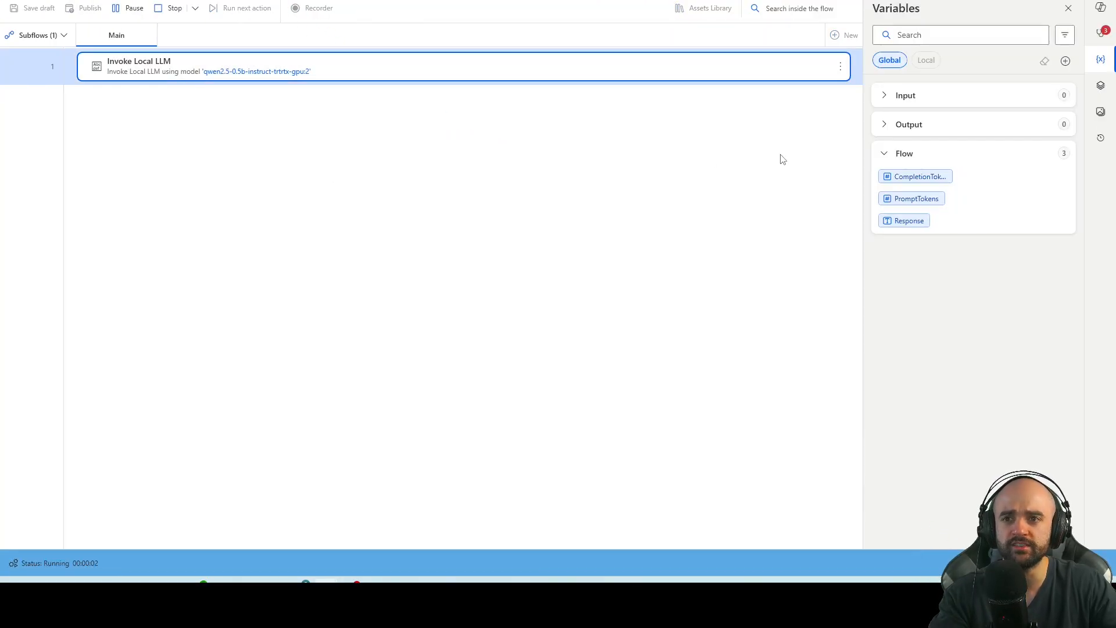
double_click(956, 221)
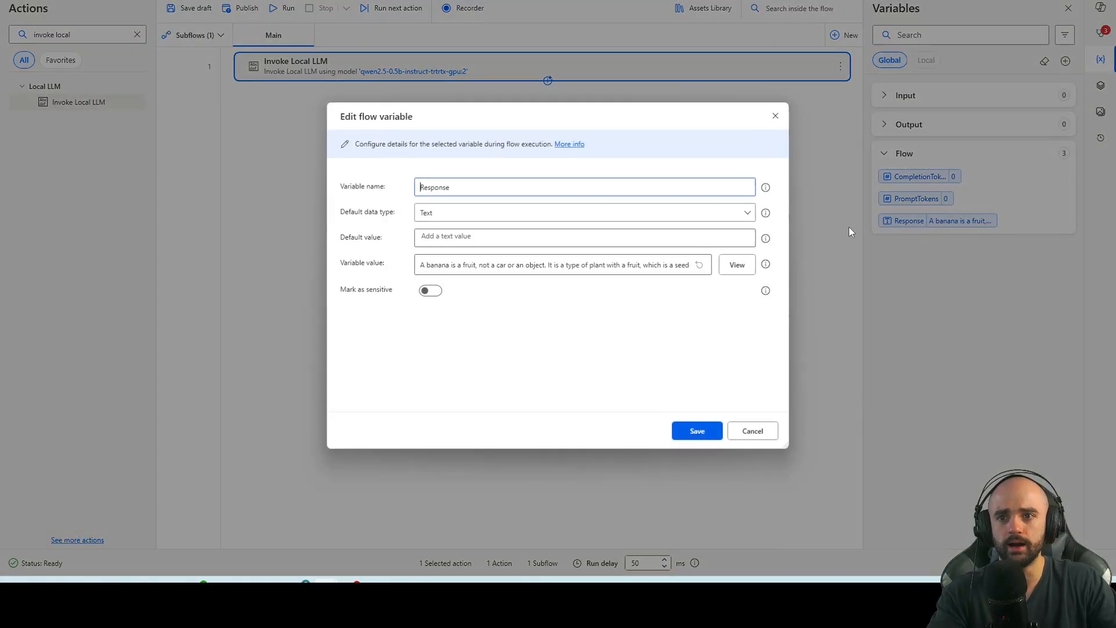
drag(426, 269, 461, 269)
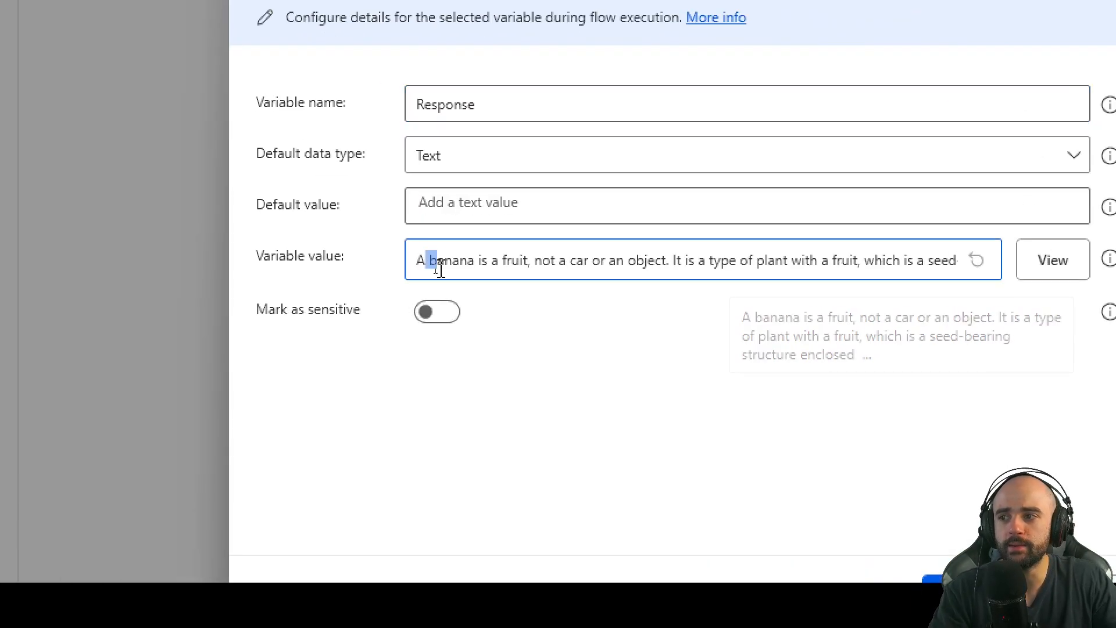
drag(537, 265, 873, 262)
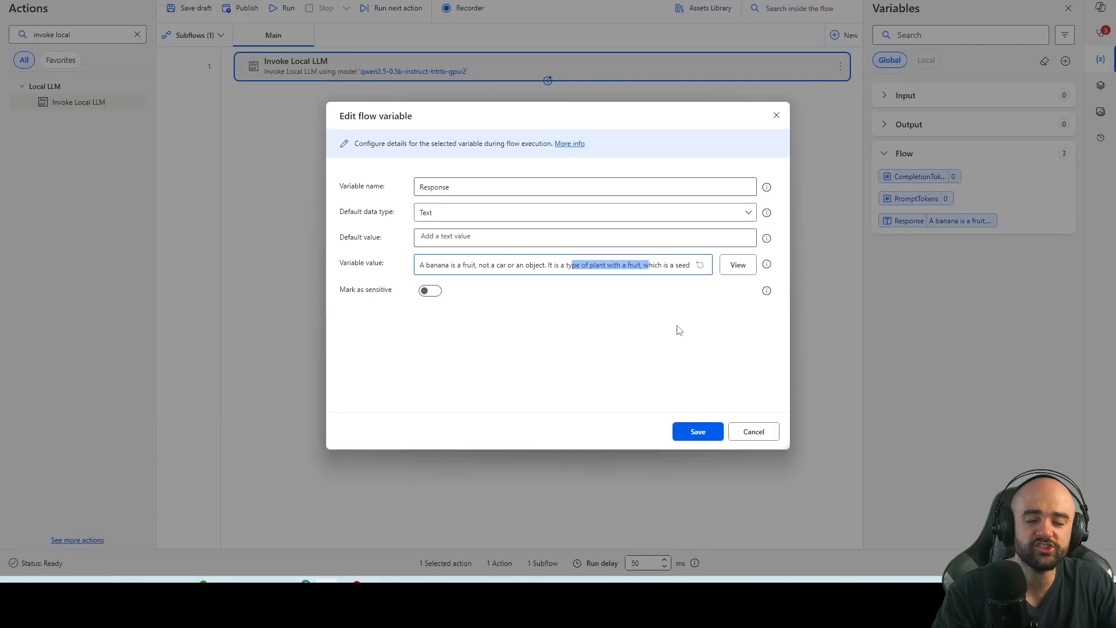
click(751, 435)
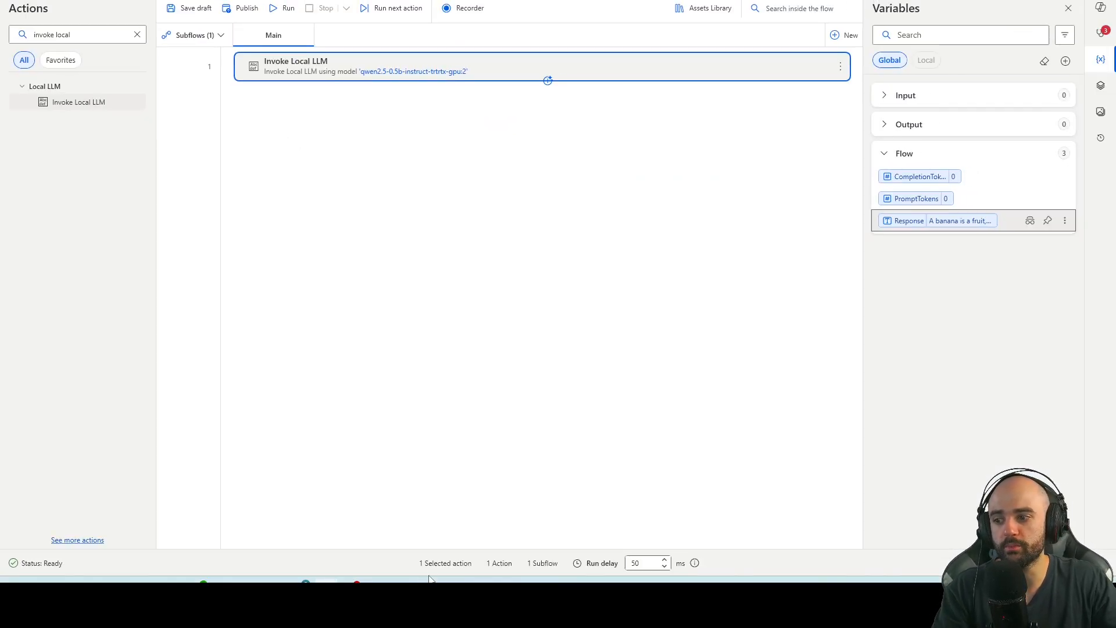
Step: Review the Invoke Local LLM action's model, user prompt, attached files and advanced settings without changing them
key(alt+Tab)
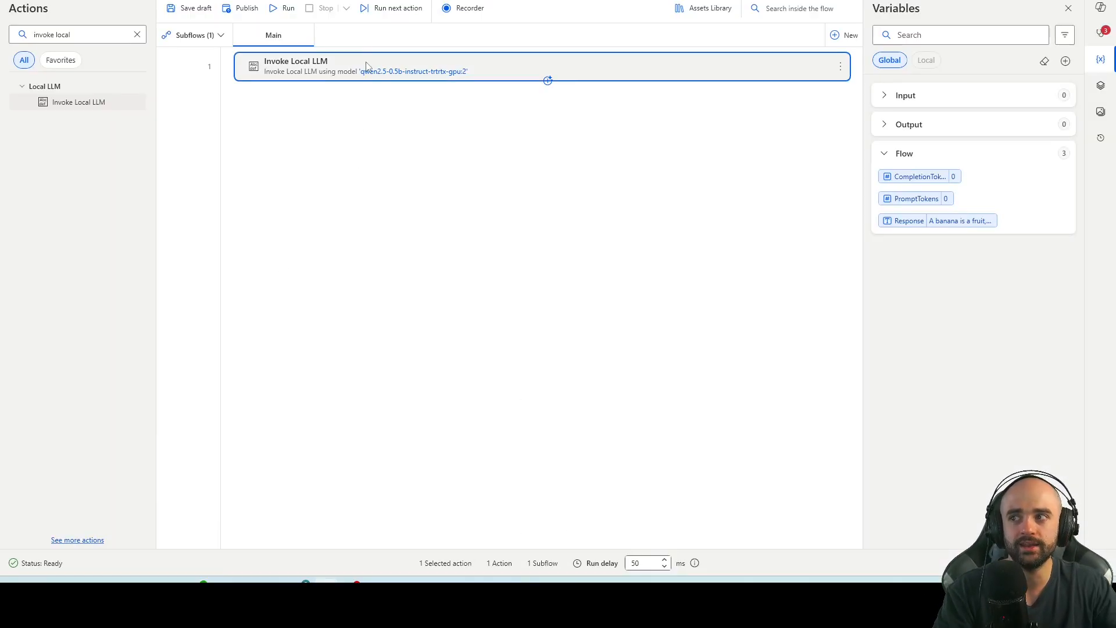
double_click(367, 66)
click(413, 336)
scroll(493, 297, down, 5)
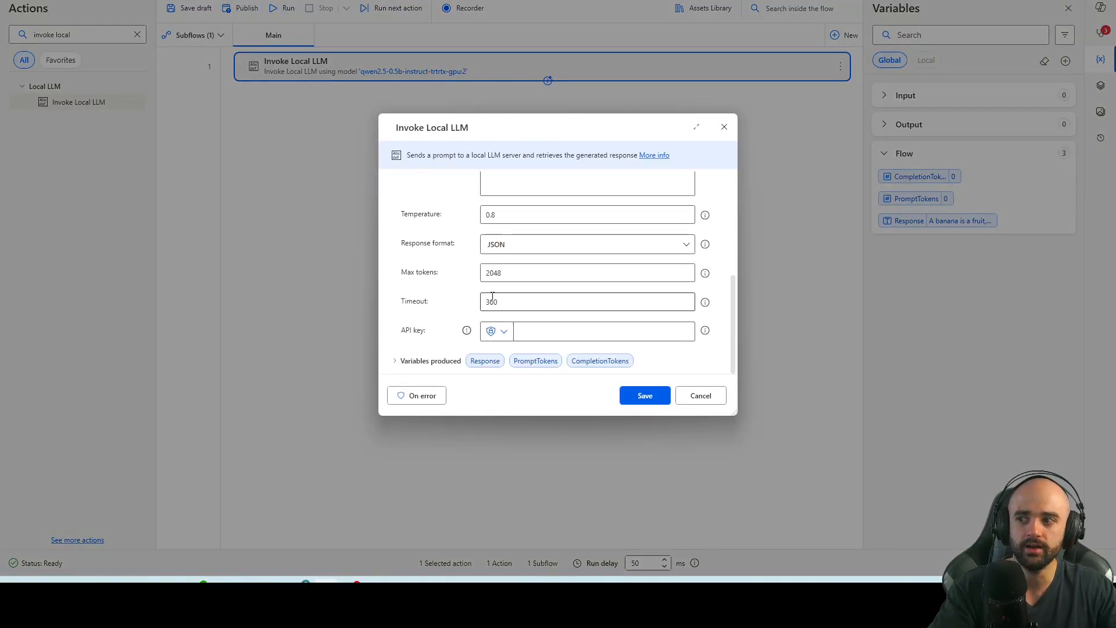
scroll(471, 299, up, 4)
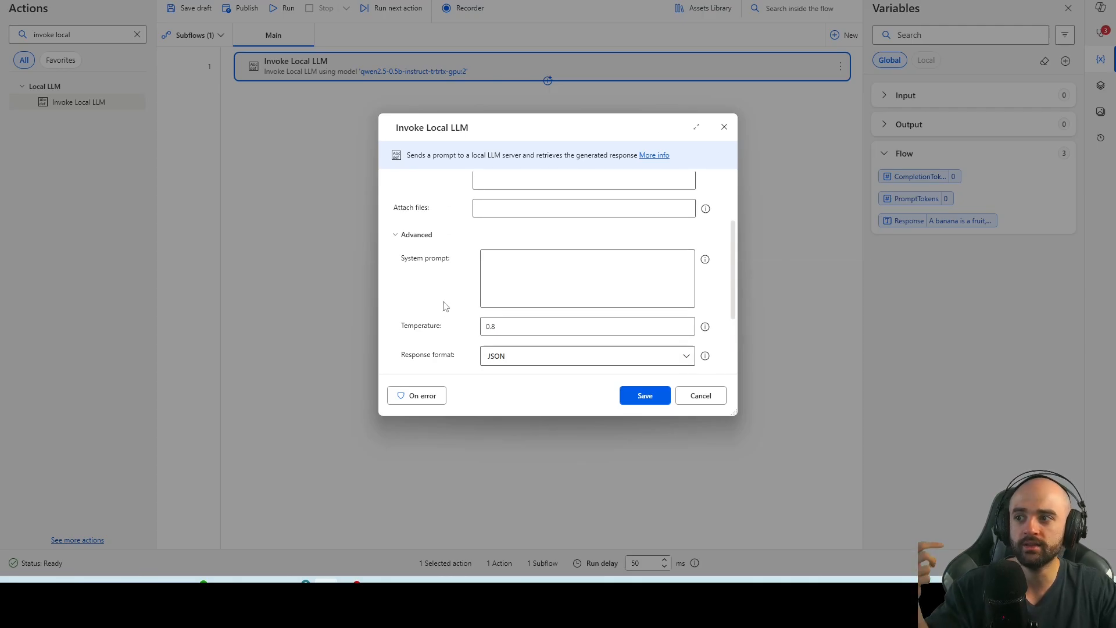
scroll(444, 306, up, 2)
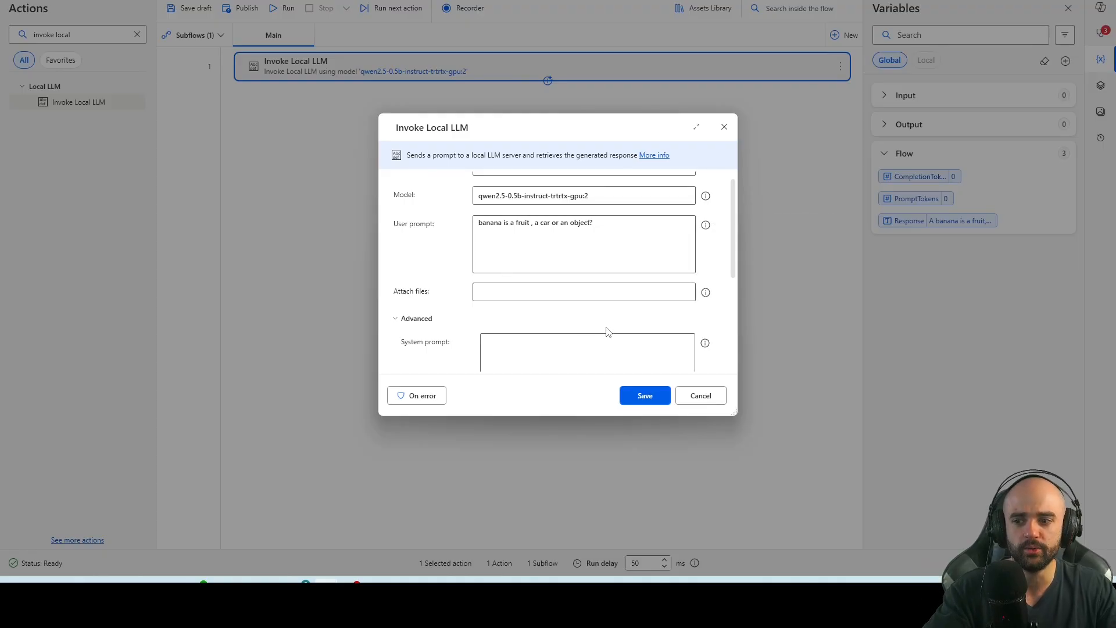
click(702, 401)
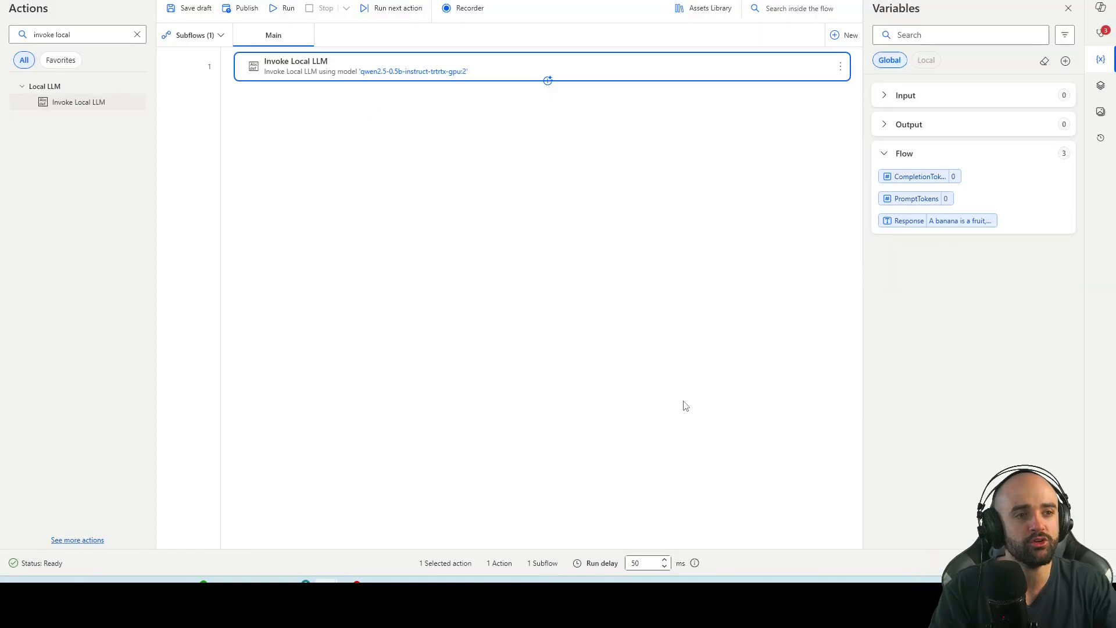